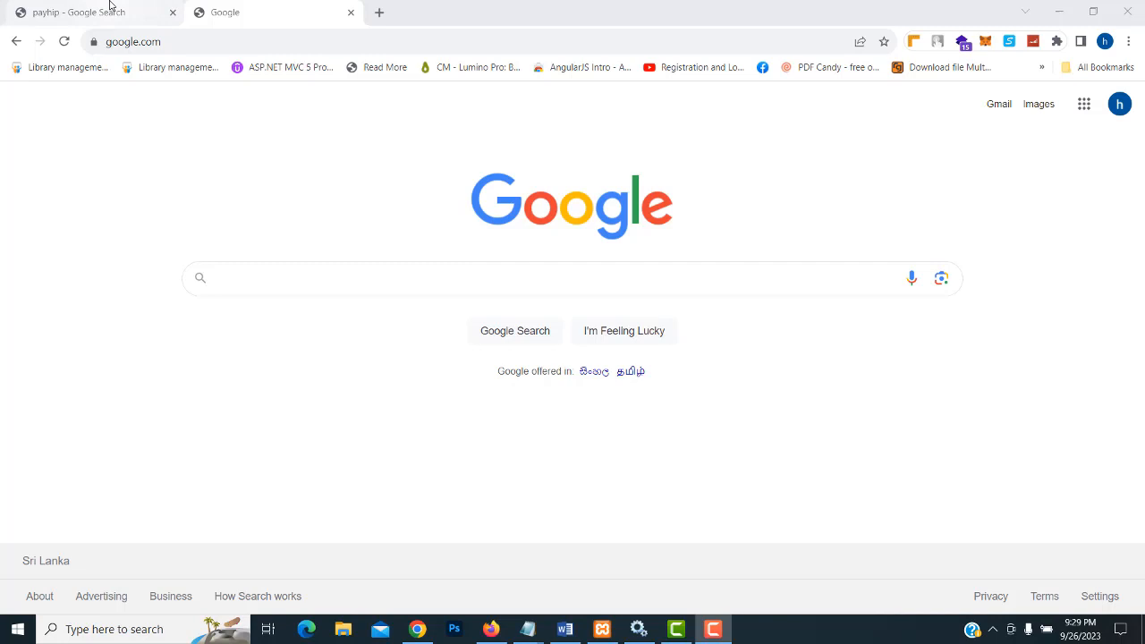
- Search Google for "gumroad"
{"action": "mouse_move", "coordinate": [109, 6]}
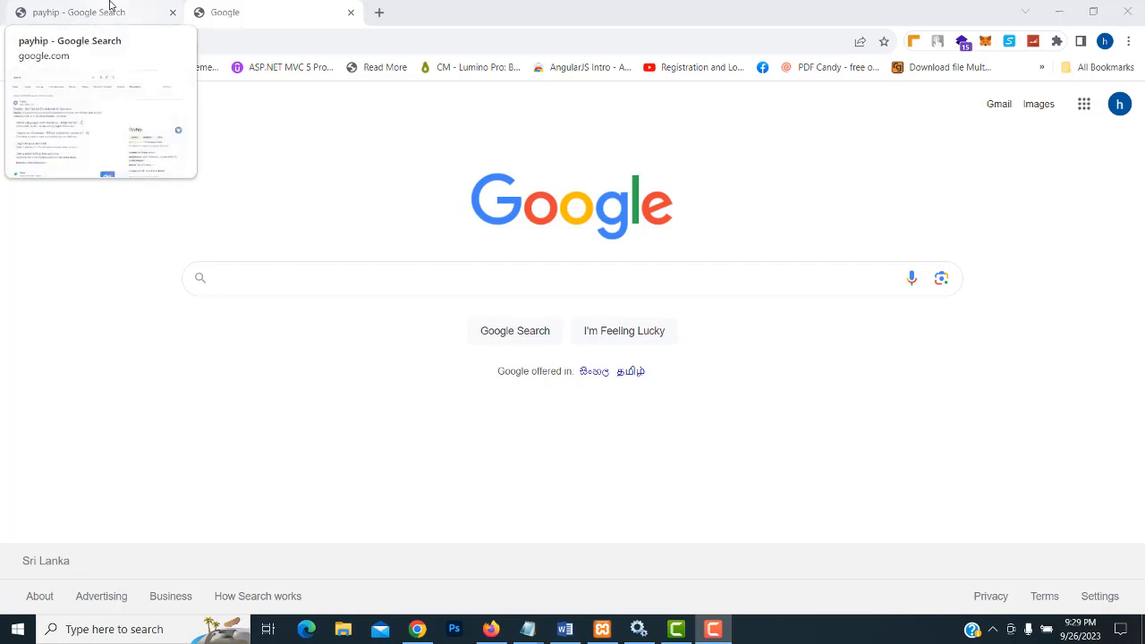
{"action": "left_click", "coordinate": [282, 273]}
{"action": "type", "text": "gumroad"}
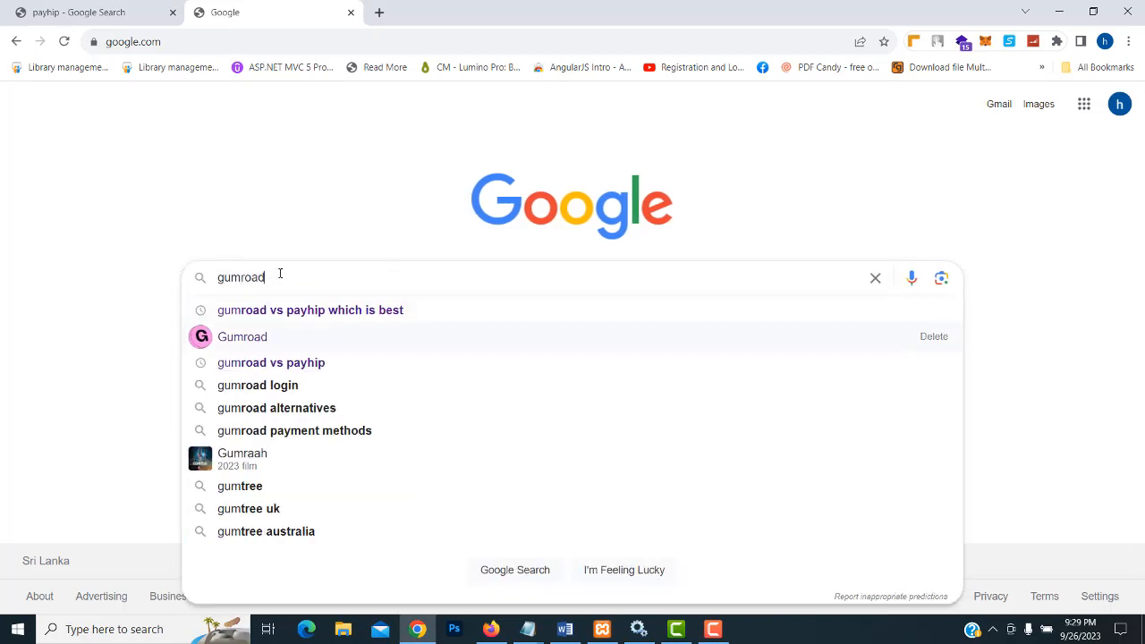
{"action": "key", "text": "Return"}
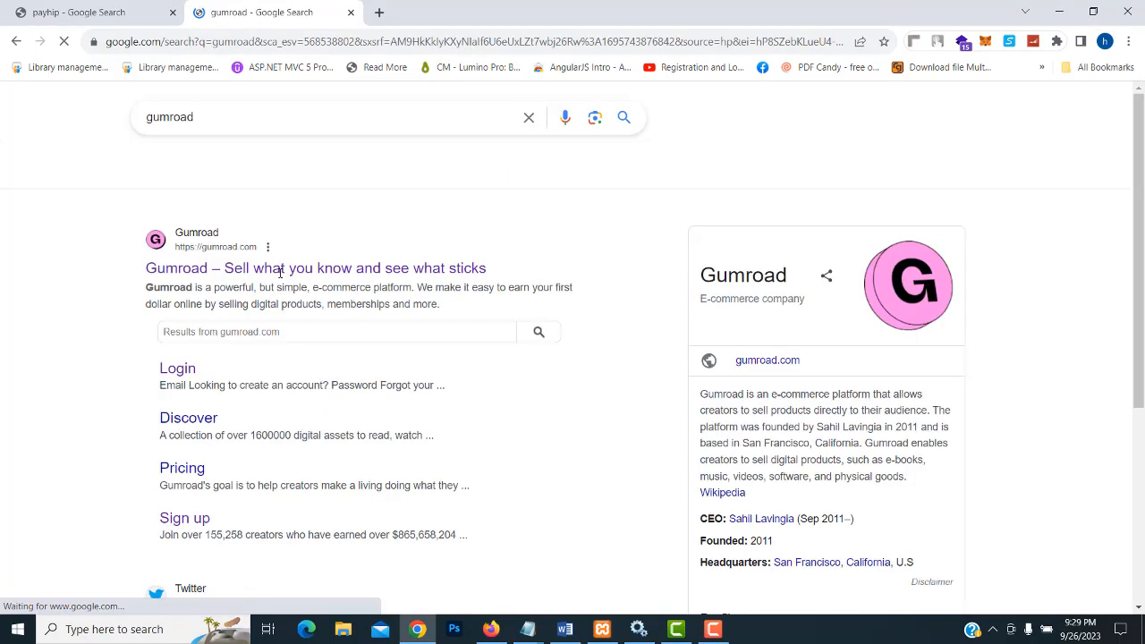
- Open the official Gumroad website from the search results
{"action": "scroll", "coordinate": [247, 289], "scroll_direction": "down", "scroll_amount": 1}
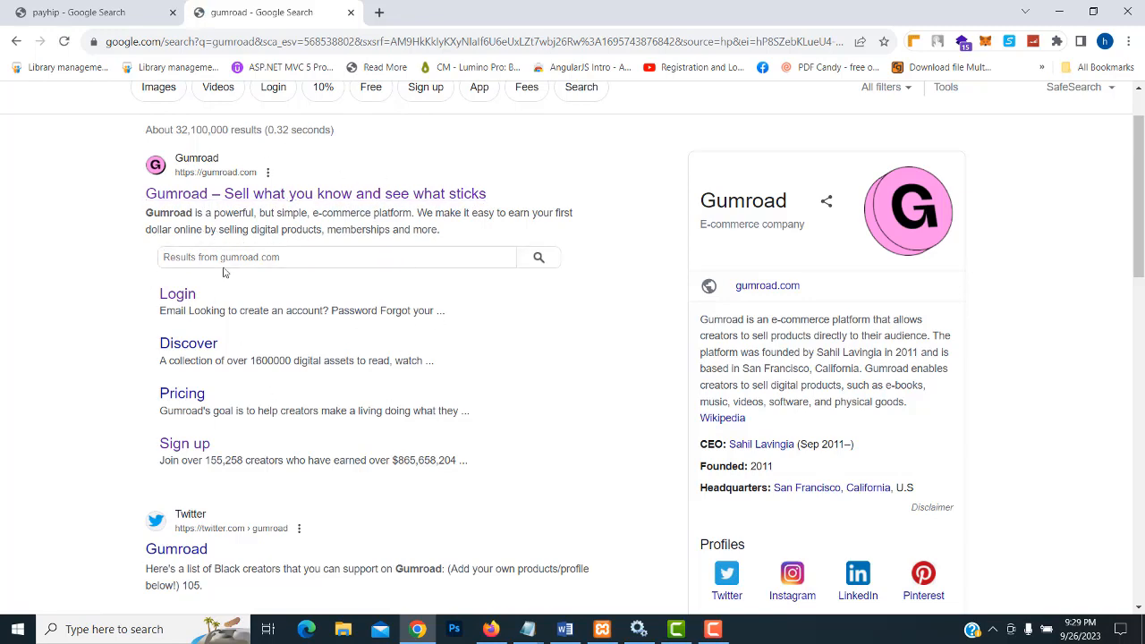
{"action": "double_click", "coordinate": [331, 213]}
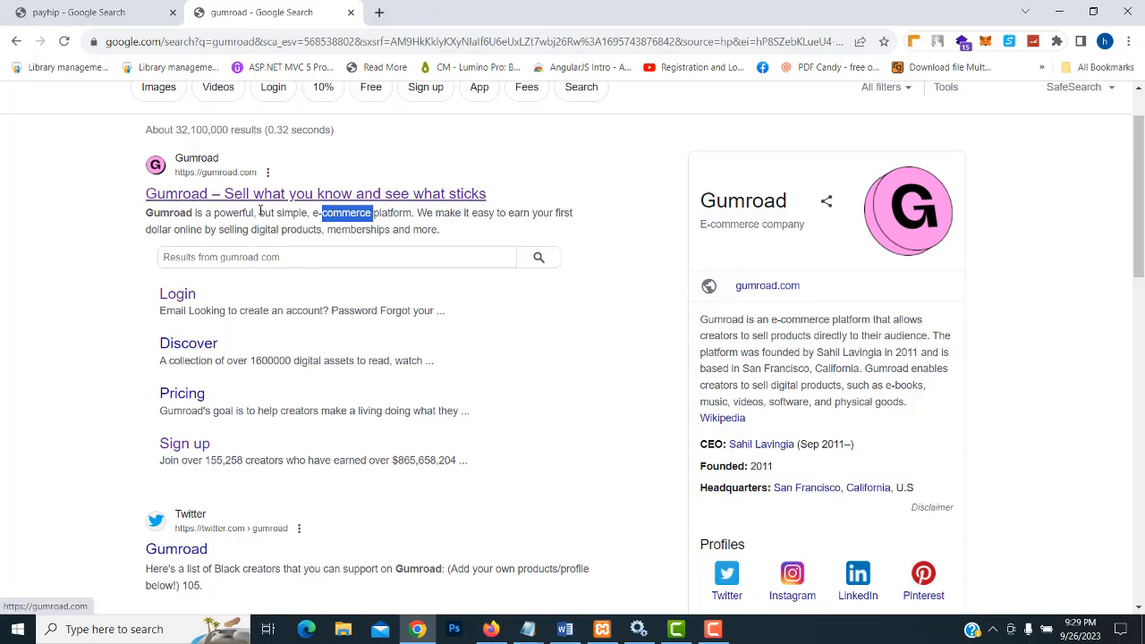
{"action": "left_click", "coordinate": [367, 193]}
{"action": "left_click", "coordinate": [290, 200]}
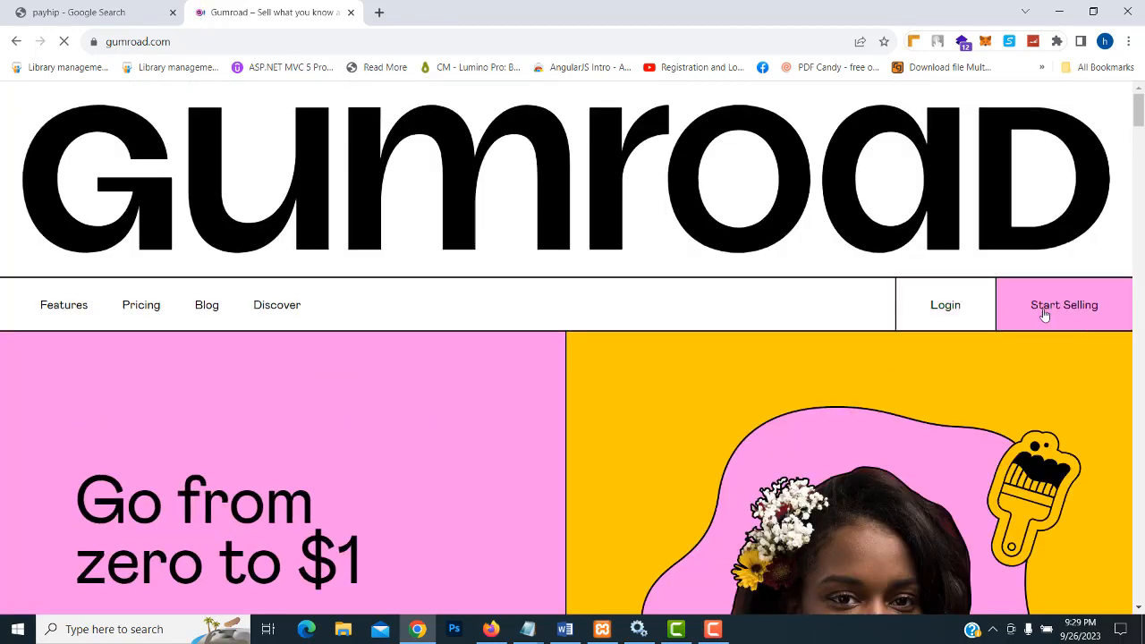
- Open the Gumroad seller dashboard from the homepage and review its getting-started checklist and best-selling products
{"action": "scroll", "coordinate": [571, 324], "scroll_direction": "down", "scroll_amount": 2}
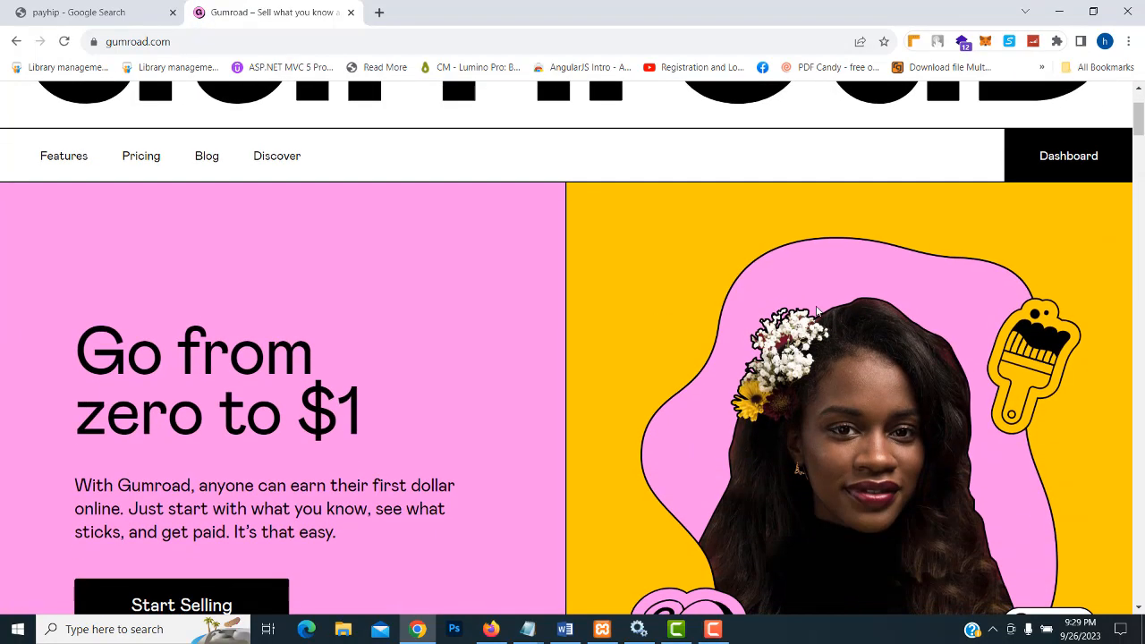
{"action": "scroll", "coordinate": [987, 246], "scroll_direction": "up", "scroll_amount": 2}
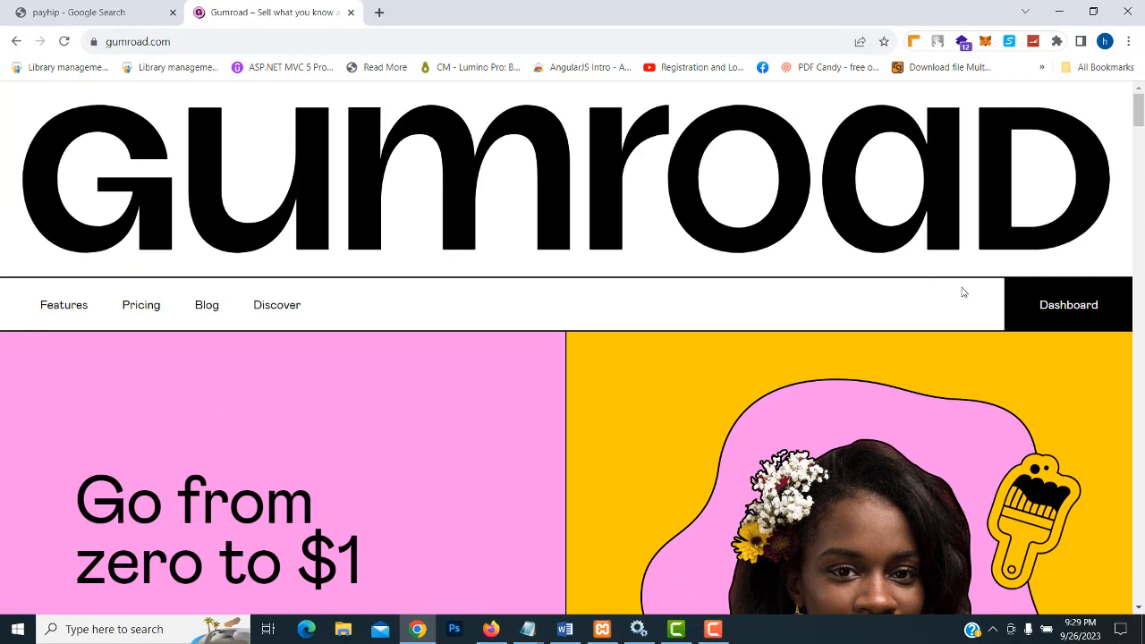
{"action": "left_click", "coordinate": [1048, 316]}
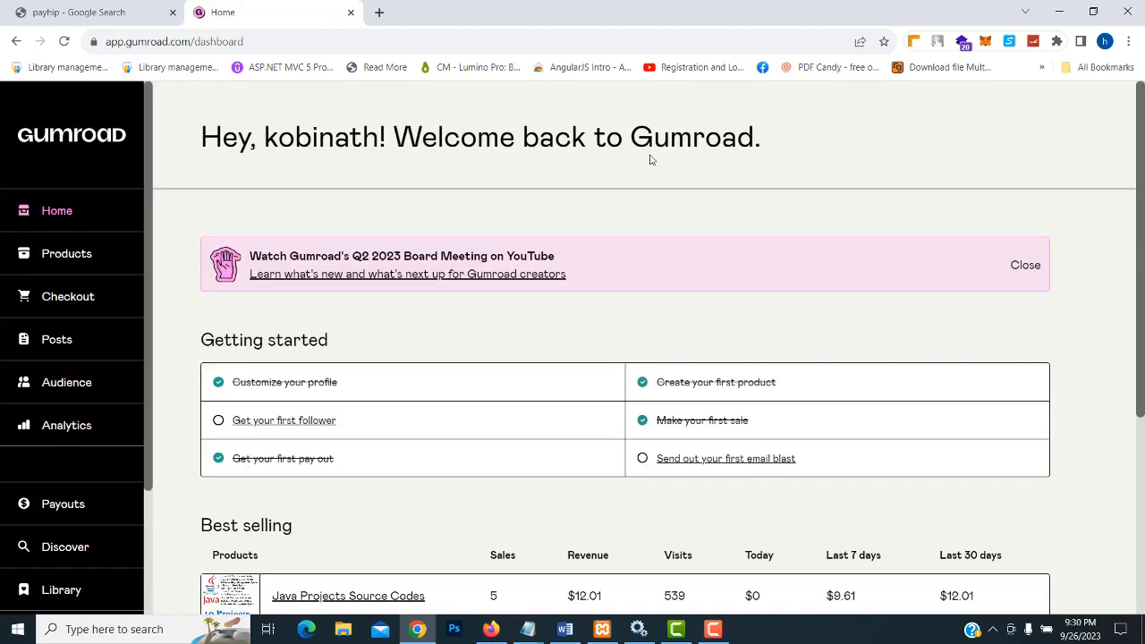
{"action": "scroll", "coordinate": [686, 160], "scroll_direction": "down", "scroll_amount": 1}
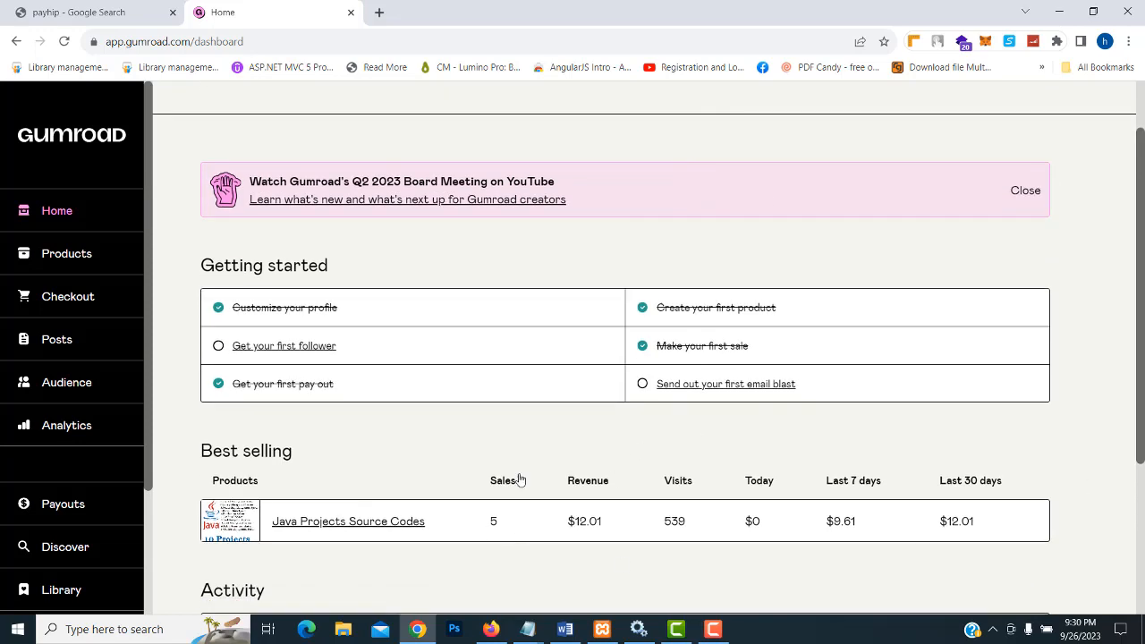
{"action": "scroll", "coordinate": [977, 258], "scroll_direction": "up", "scroll_amount": 1}
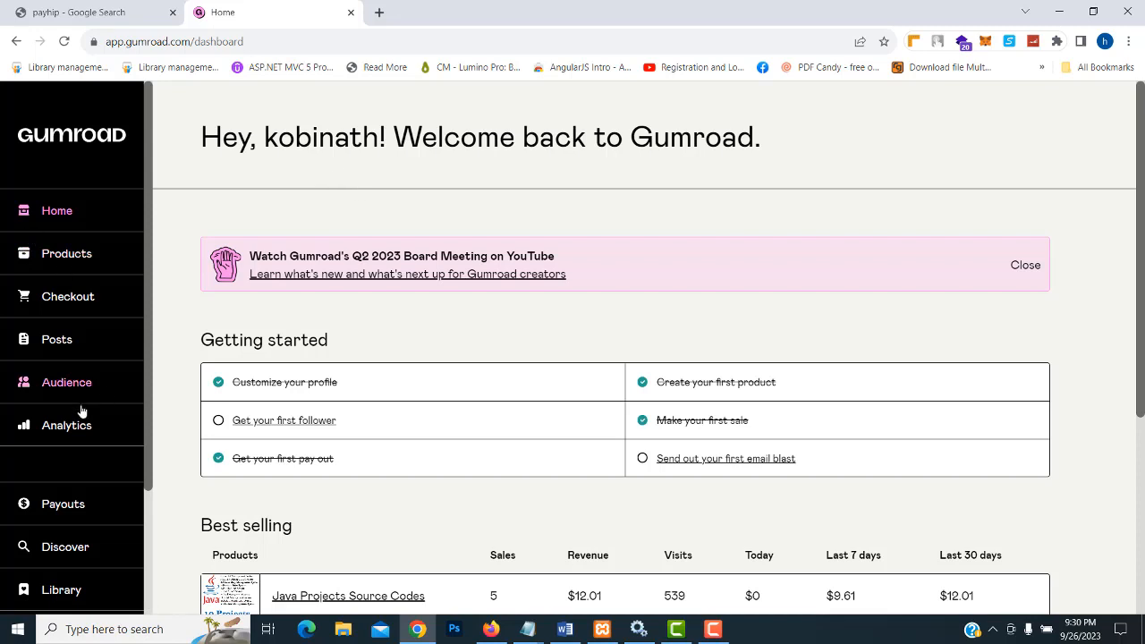
- Start creating a new product from the Products page and review the available product types and the price field
{"action": "left_click", "coordinate": [68, 255]}
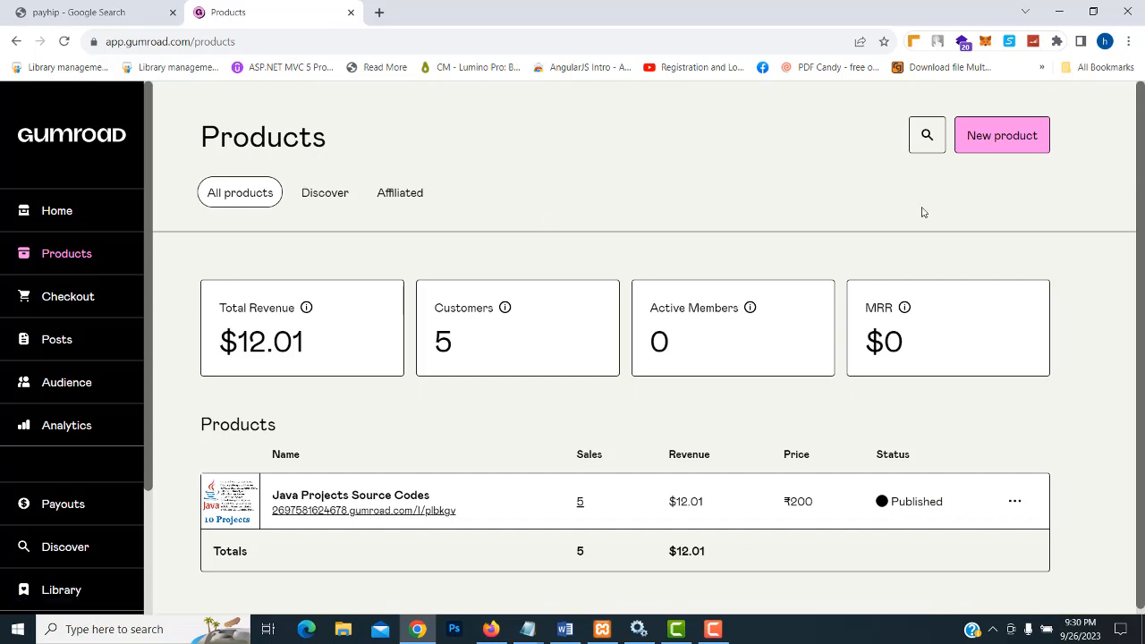
{"action": "left_click", "coordinate": [986, 149]}
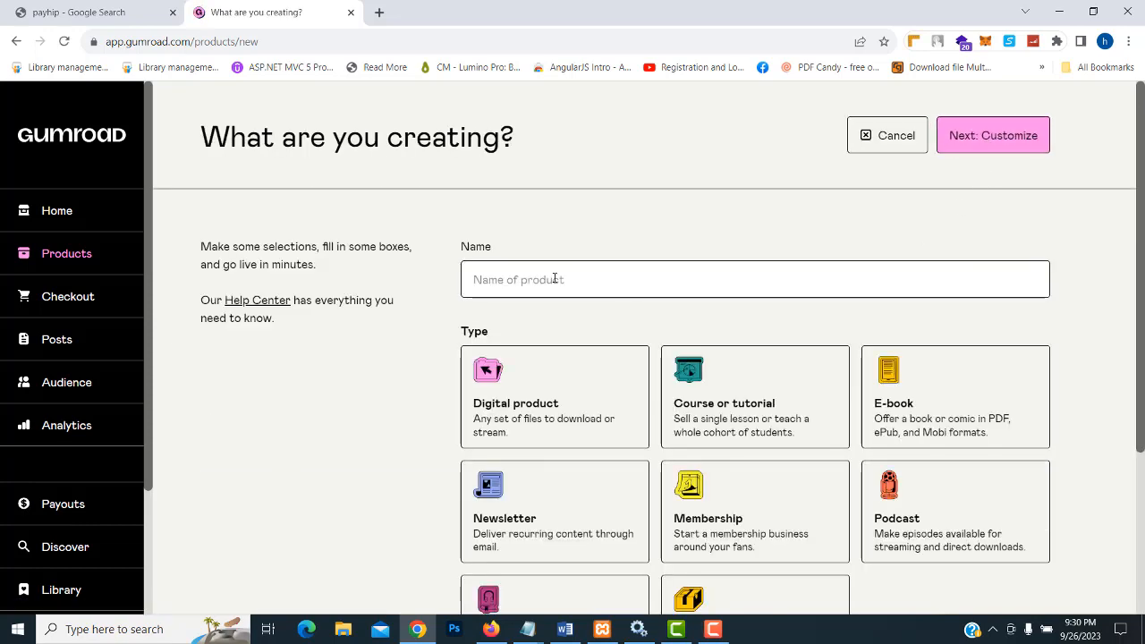
{"action": "scroll", "coordinate": [560, 269], "scroll_direction": "down", "scroll_amount": 1}
{"action": "left_click", "coordinate": [563, 207]}
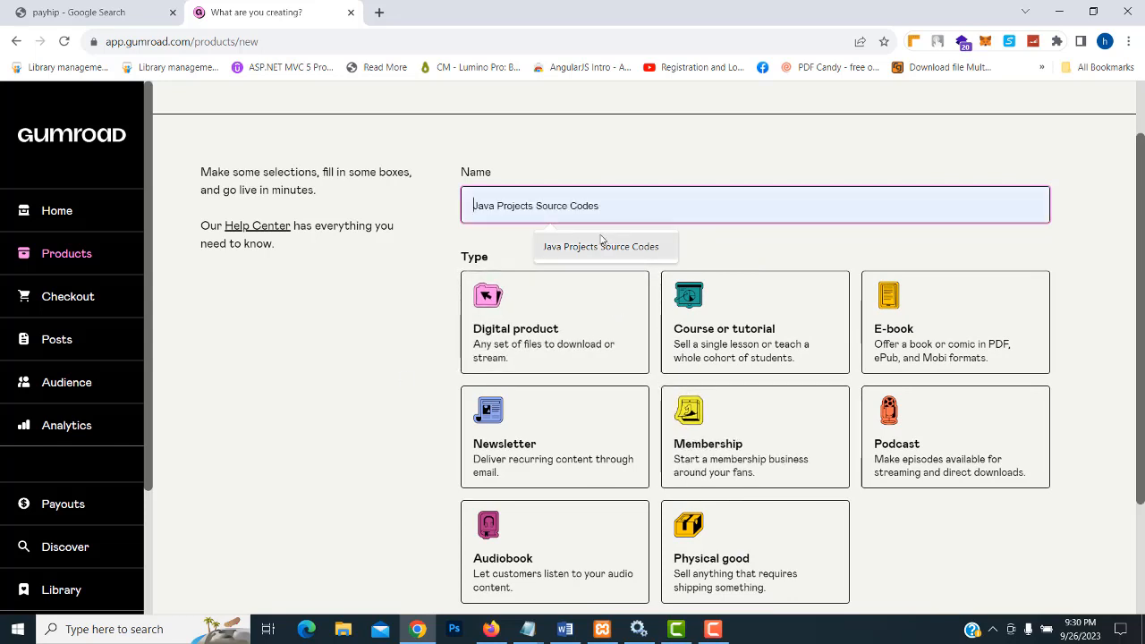
{"action": "scroll", "coordinate": [716, 501], "scroll_direction": "down", "scroll_amount": 1}
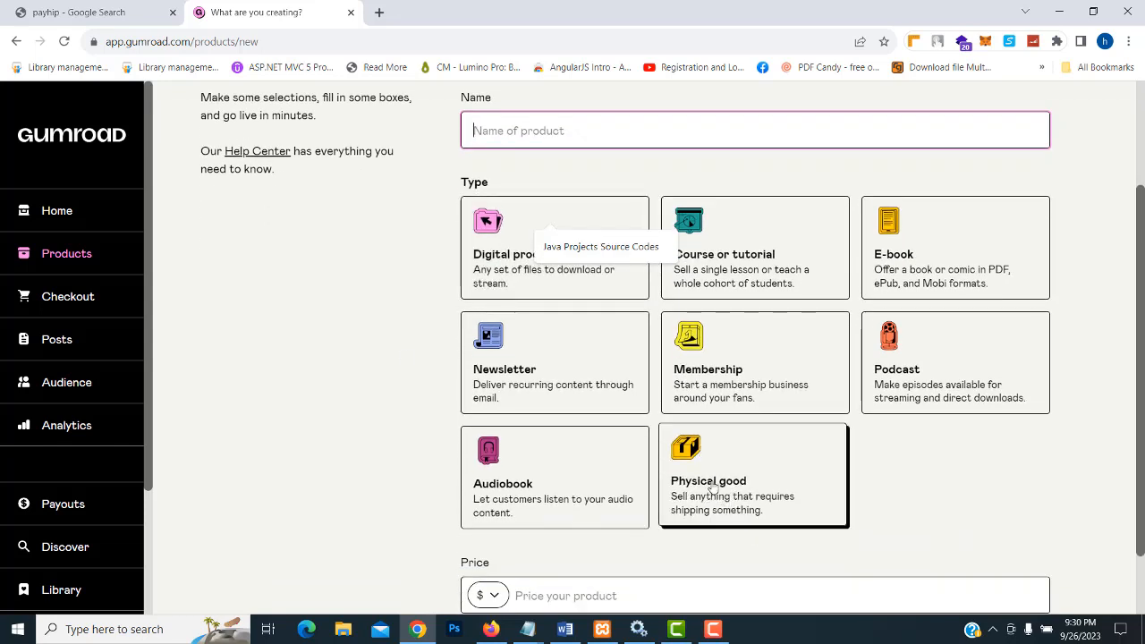
{"action": "scroll", "coordinate": [712, 490], "scroll_direction": "down", "scroll_amount": 1}
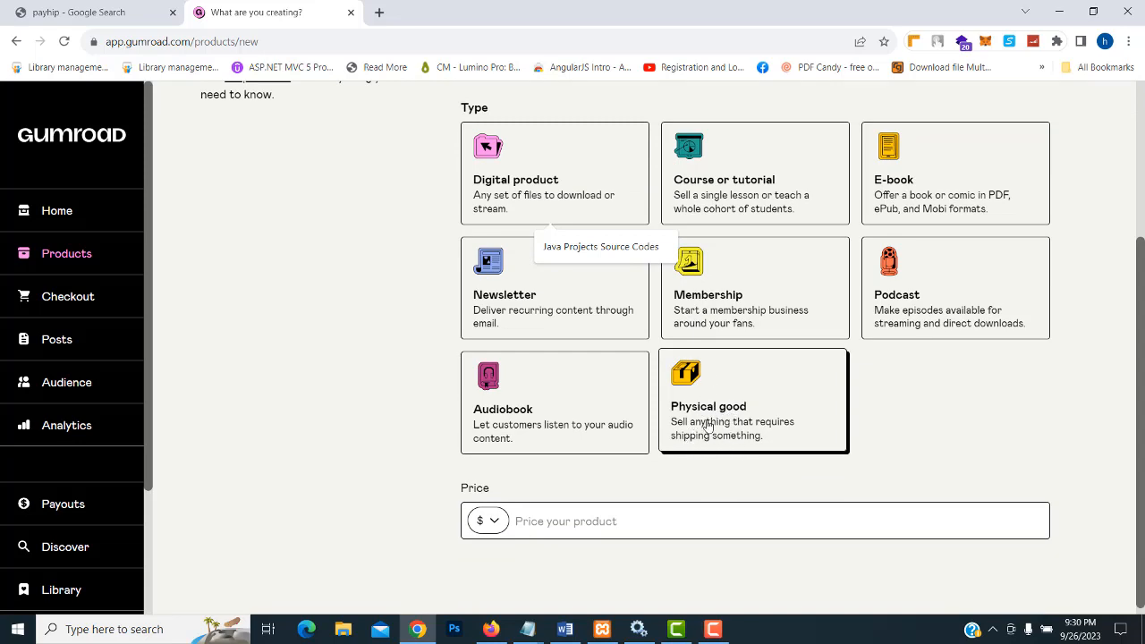
{"action": "scroll", "coordinate": [734, 428], "scroll_direction": "up", "scroll_amount": 2}
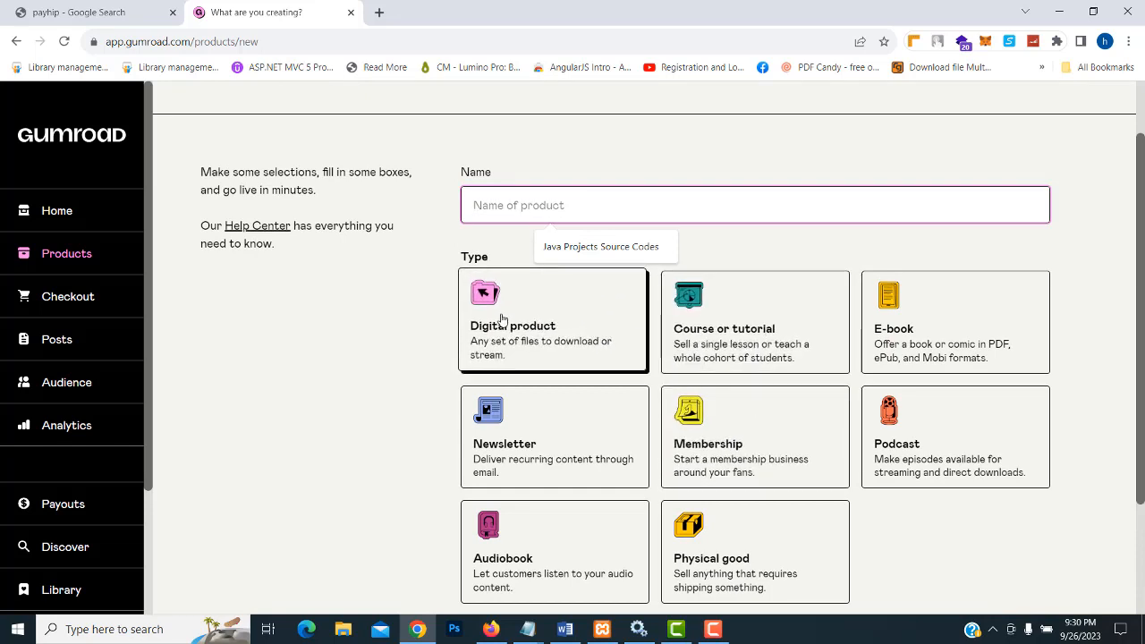
- Set the new product's type to Course or tutorial and name it "Java Programming"
{"action": "left_click", "coordinate": [704, 341]}
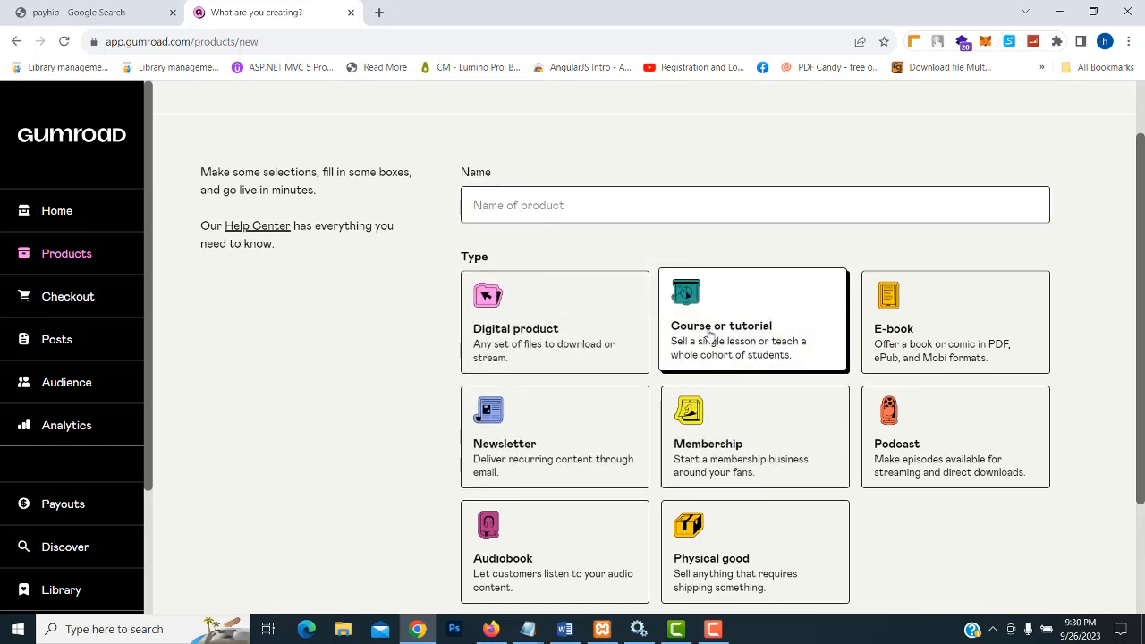
{"action": "left_click", "coordinate": [586, 209]}
{"action": "type", "text": "Java"}
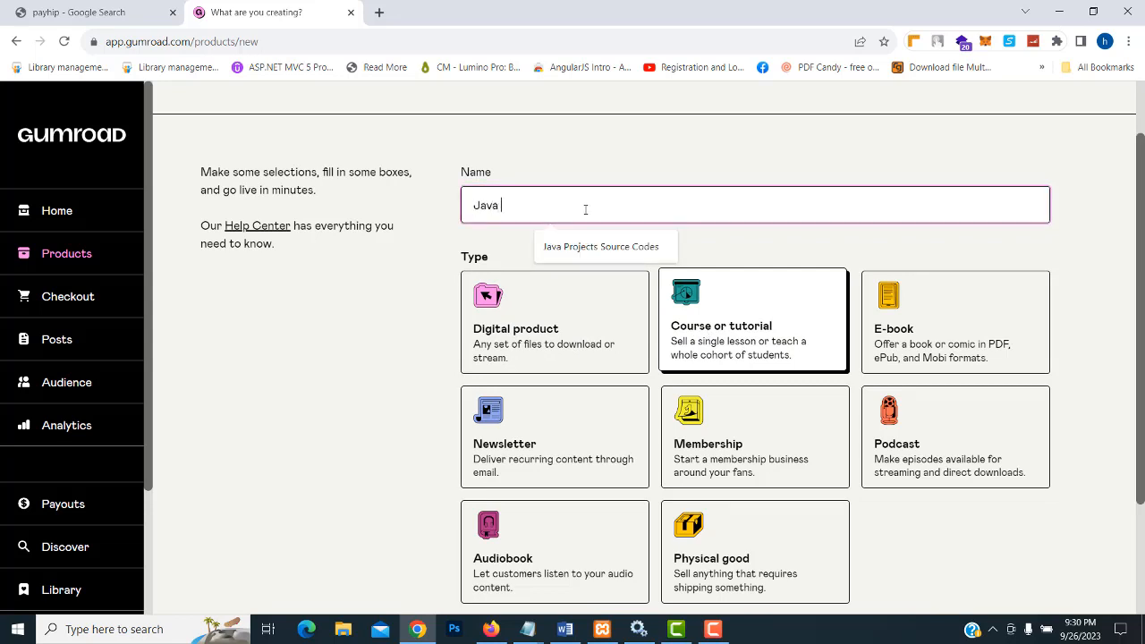
{"action": "type", "text": " Programming"}
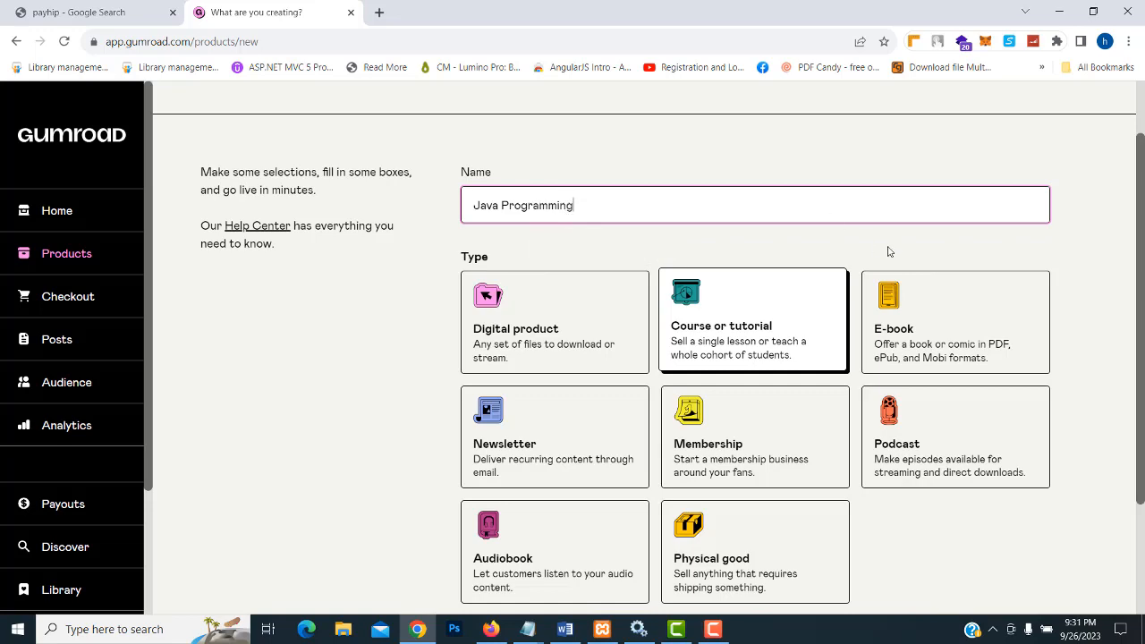
- Price the product at $10 and continue to its customization page
{"action": "scroll", "coordinate": [888, 251], "scroll_direction": "down", "scroll_amount": 2}
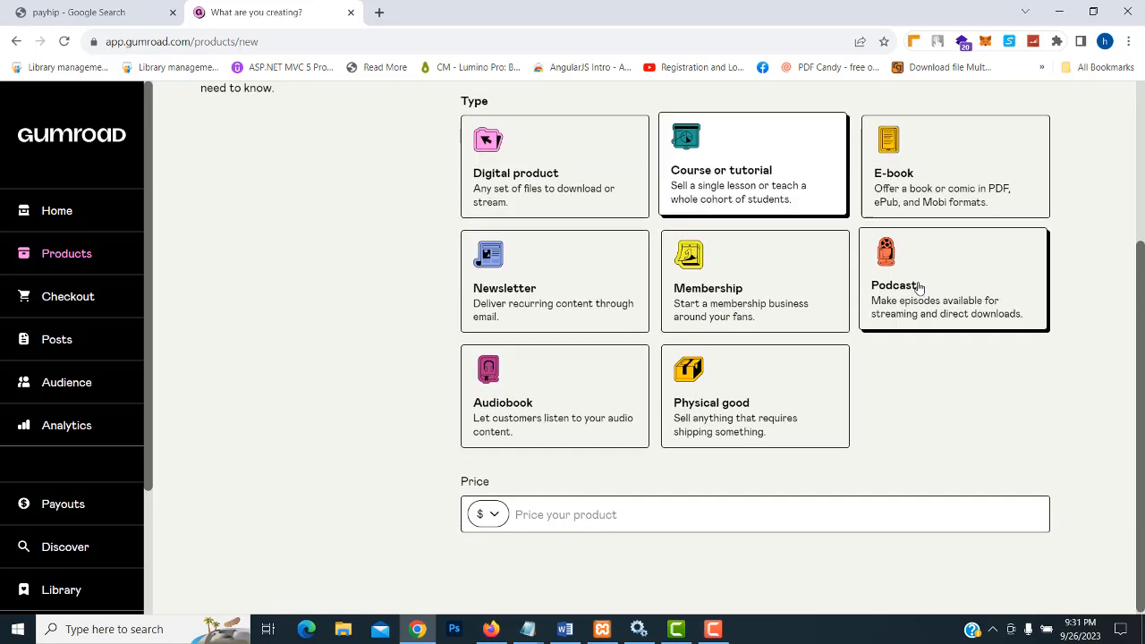
{"action": "left_click", "coordinate": [598, 524]}
{"action": "type", "text": "1"}
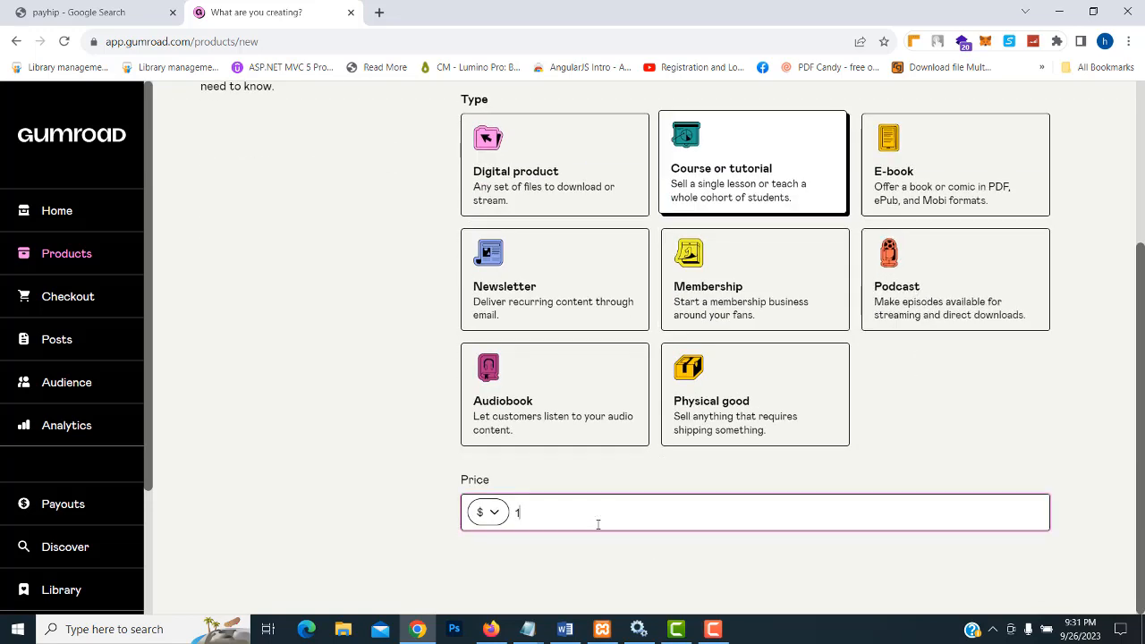
{"action": "type", "text": "0"}
{"action": "left_click", "coordinate": [677, 562]}
{"action": "scroll", "coordinate": [1056, 506], "scroll_direction": "up", "scroll_amount": 3}
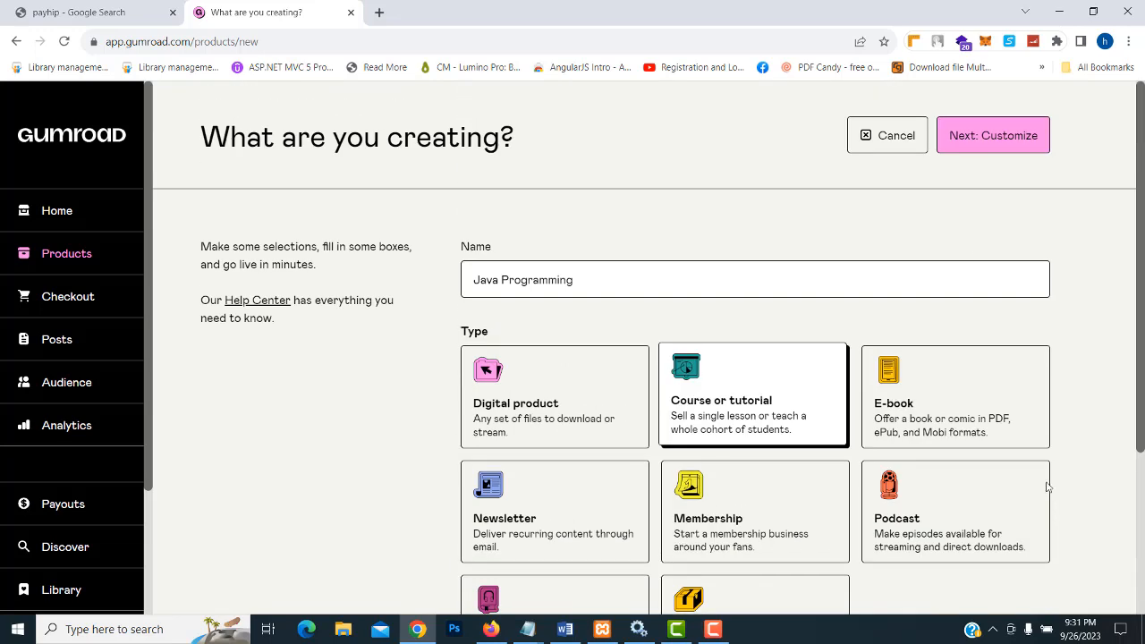
{"action": "left_click", "coordinate": [984, 141]}
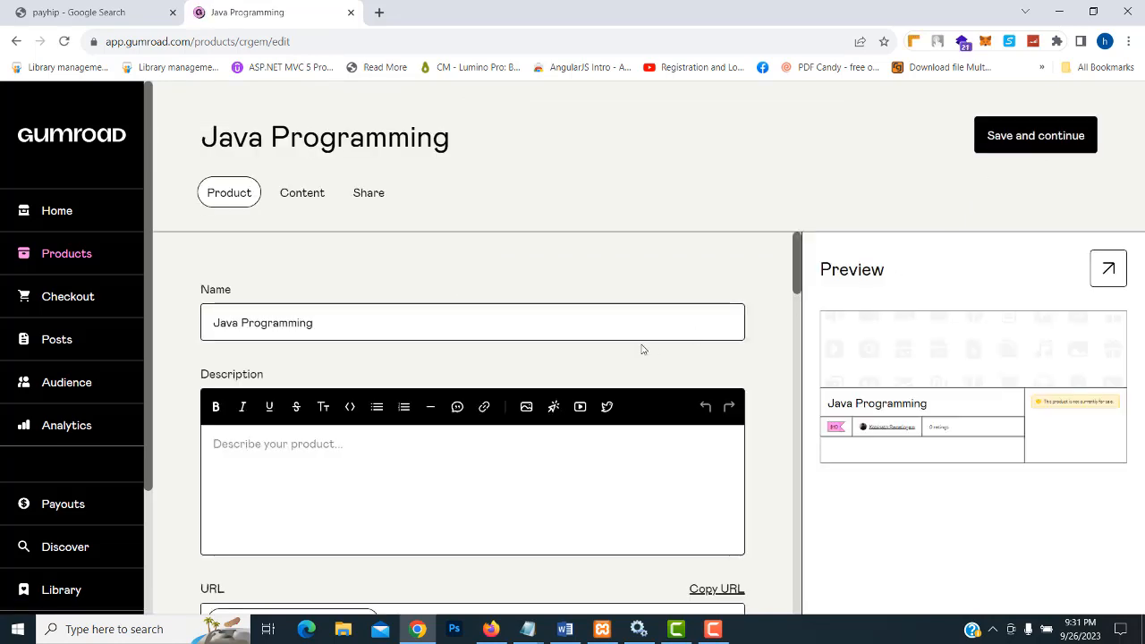
- Review the product's description, URL and cover sections, including the cover image requirements
{"action": "scroll", "coordinate": [590, 315], "scroll_direction": "down", "scroll_amount": 1}
{"action": "scroll", "coordinate": [590, 315], "scroll_direction": "down", "scroll_amount": 3}
{"action": "left_click", "coordinate": [341, 334]}
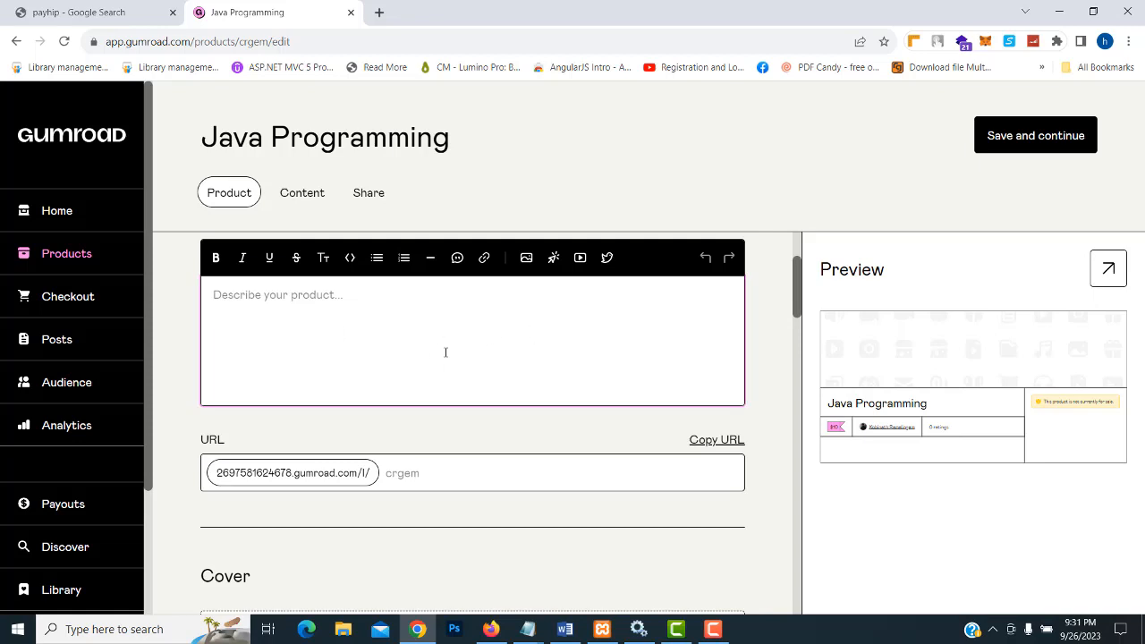
{"action": "scroll", "coordinate": [446, 353], "scroll_direction": "down", "scroll_amount": 3}
{"action": "scroll", "coordinate": [456, 353], "scroll_direction": "up", "scroll_amount": 2}
{"action": "scroll", "coordinate": [501, 367], "scroll_direction": "down", "scroll_amount": 2}
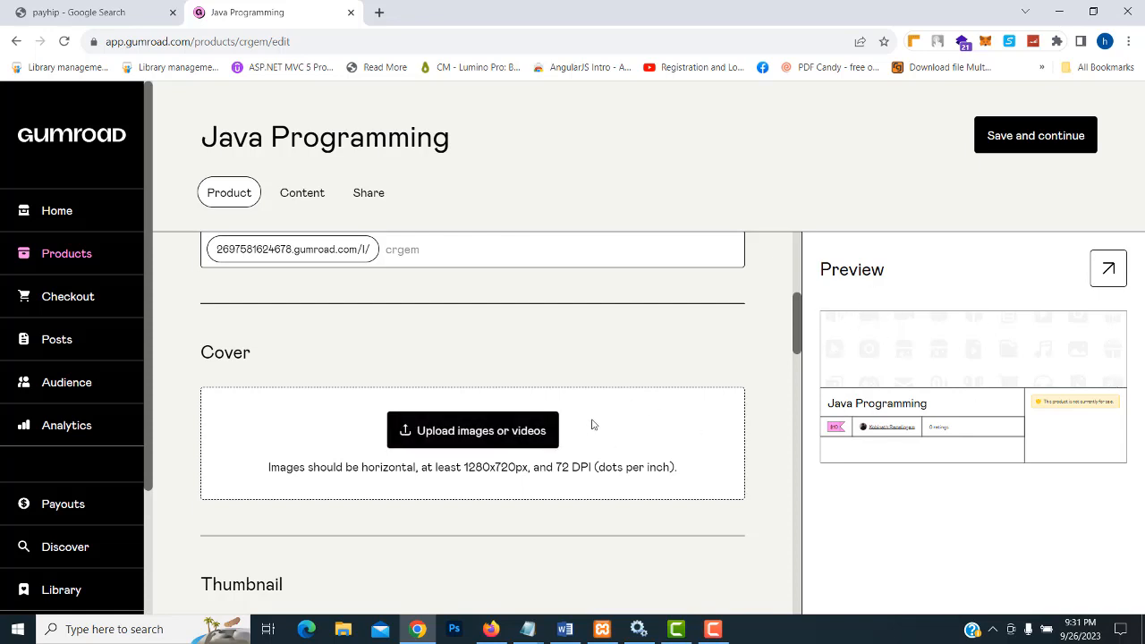
{"action": "scroll", "coordinate": [536, 439], "scroll_direction": "down", "scroll_amount": 1}
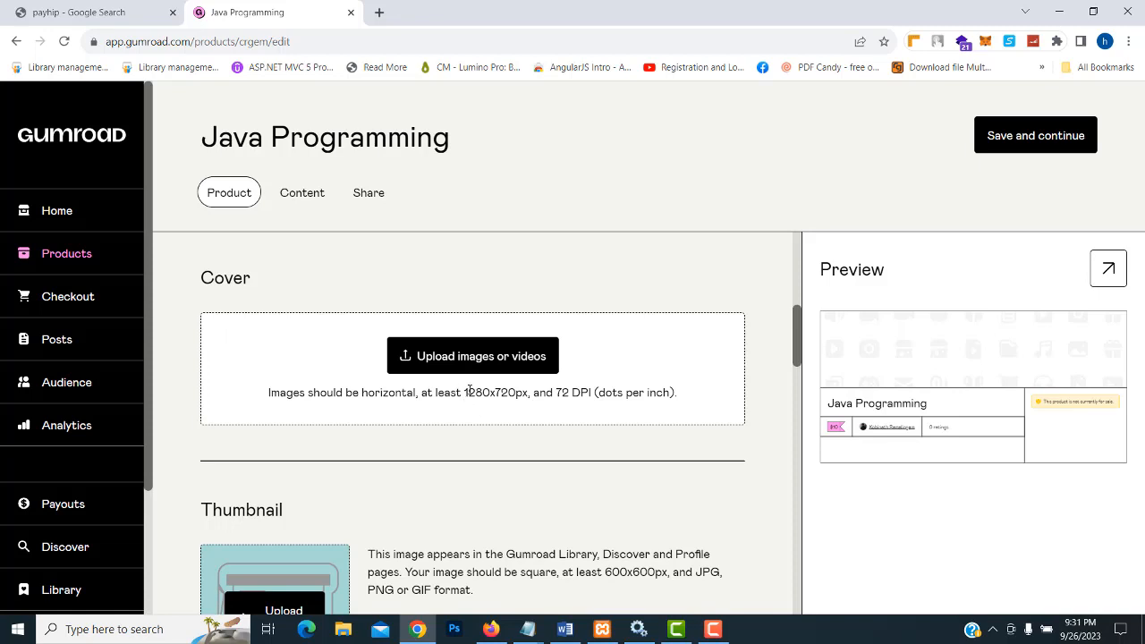
- Launch Photoshop through the Windows Run command
{"action": "right_click", "coordinate": [18, 629]}
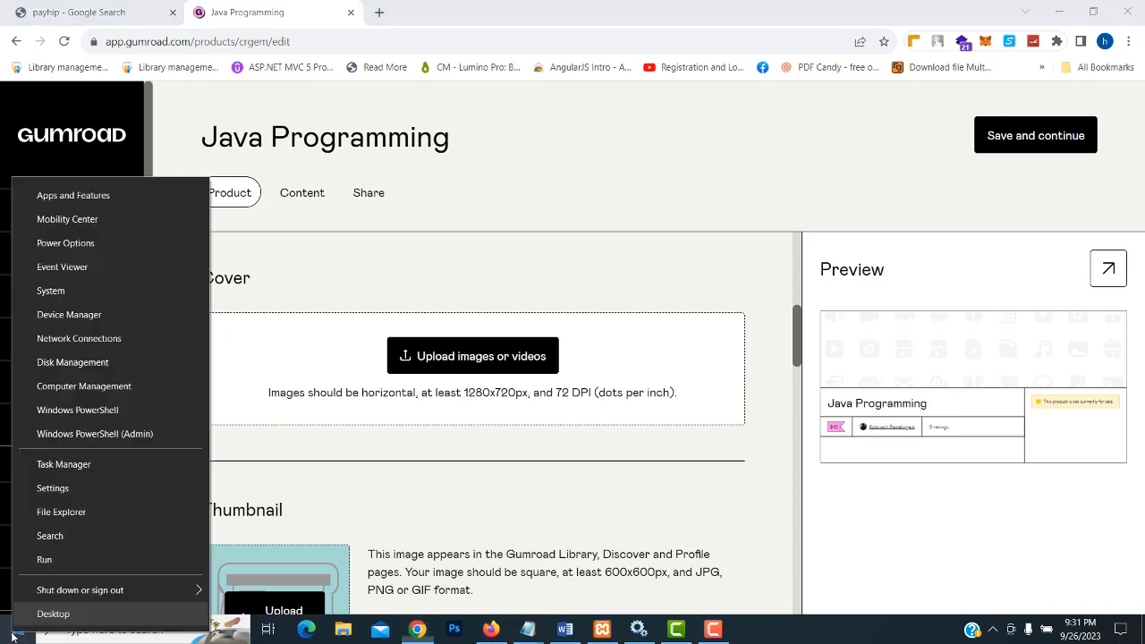
{"action": "left_click", "coordinate": [96, 558]}
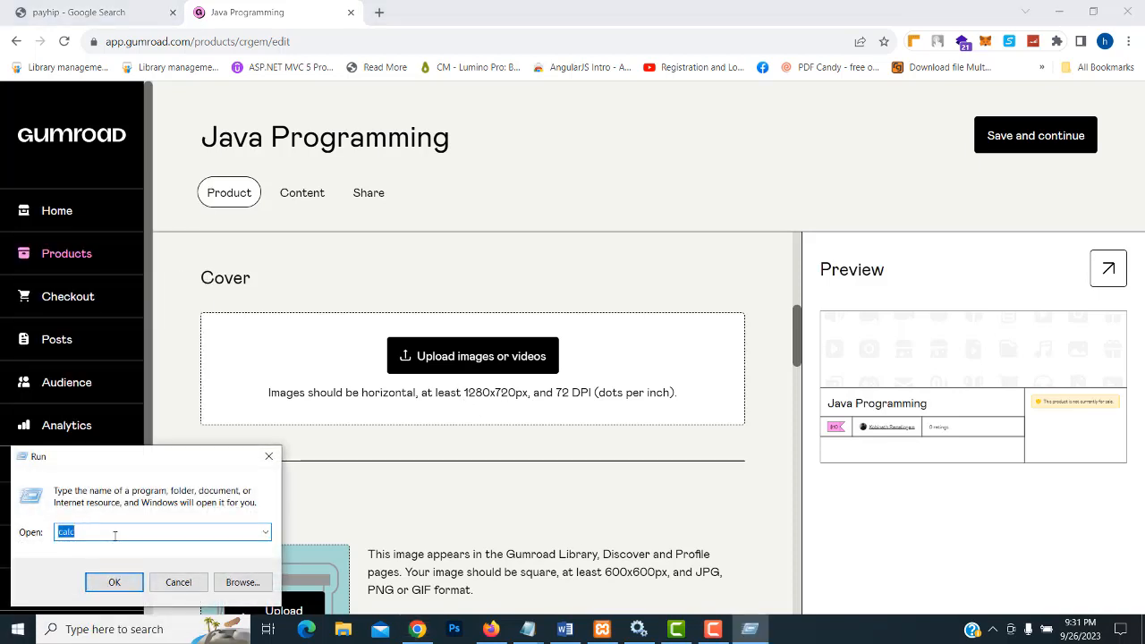
{"action": "type", "text": "pho"}
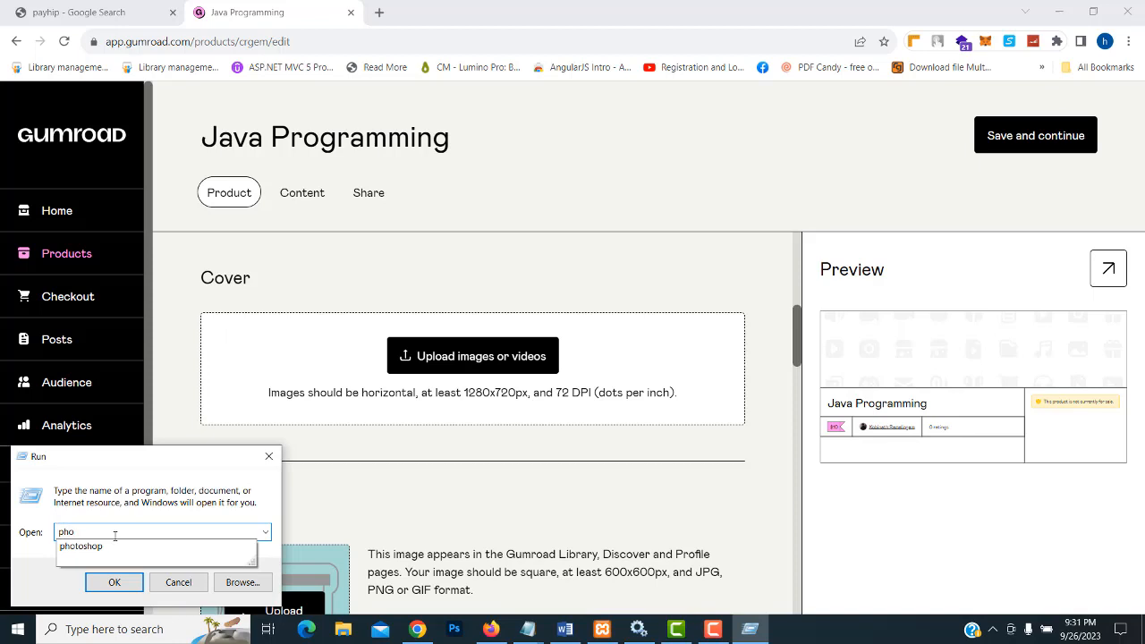
{"action": "key", "text": "Down"}
{"action": "key", "text": "Return"}
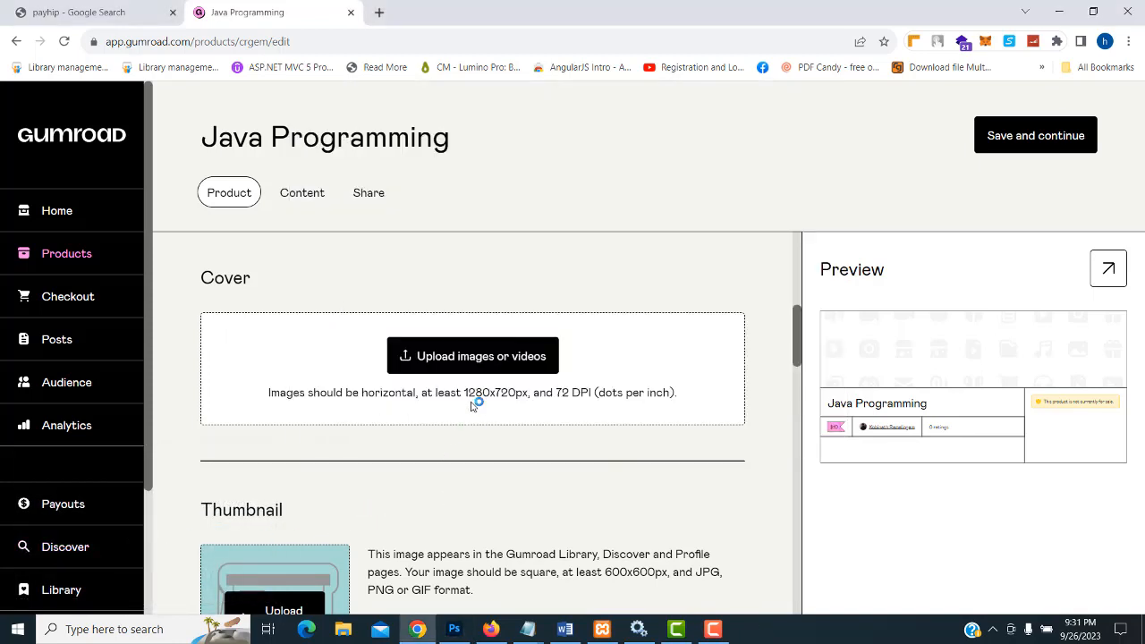
- Check the cover image's size and 72 DPI requirements and switch to the Photoshop window
{"action": "left_click_drag", "start_coordinate": [465, 392], "coordinate": [569, 392]}
{"action": "left_click", "coordinate": [455, 629]}
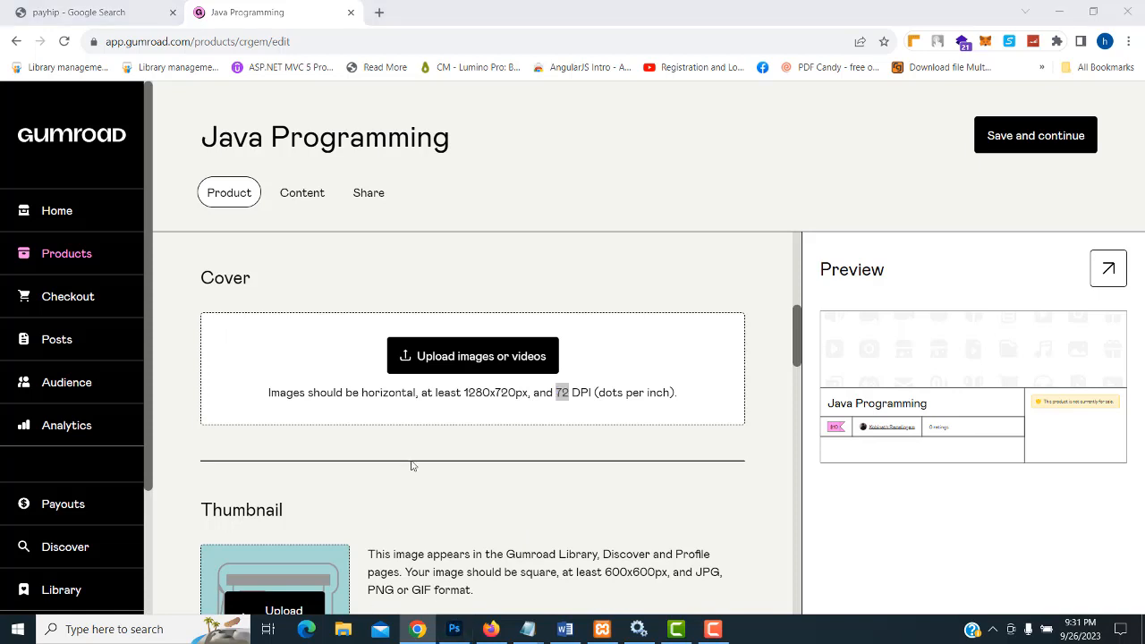
{"action": "left_click", "coordinate": [401, 488]}
{"action": "left_click", "coordinate": [112, 629]}
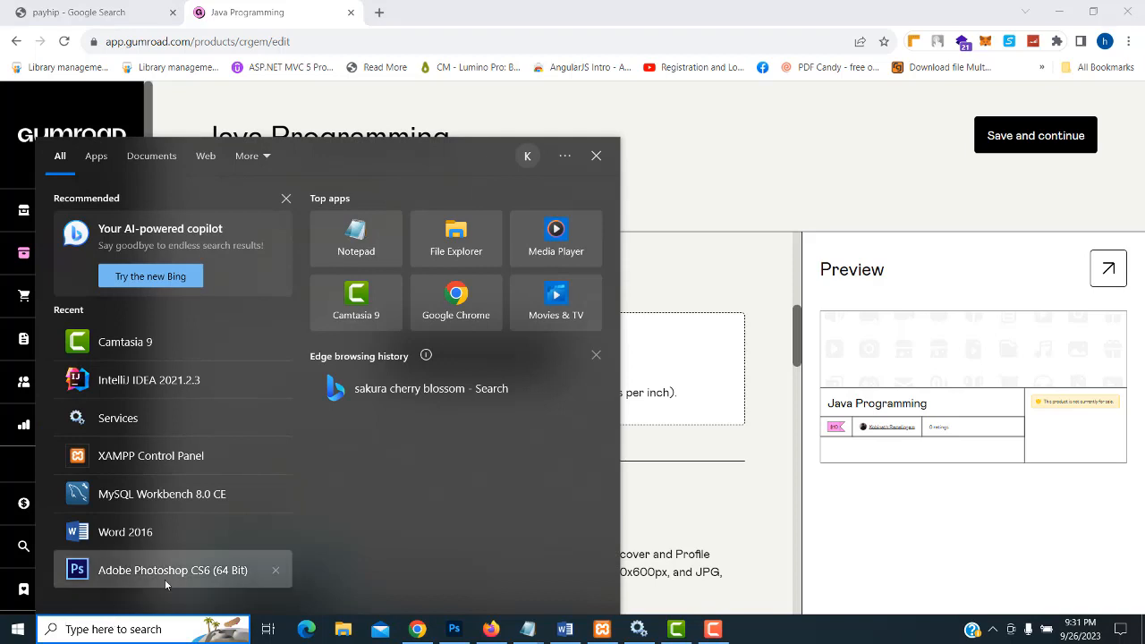
{"action": "left_click", "coordinate": [666, 475]}
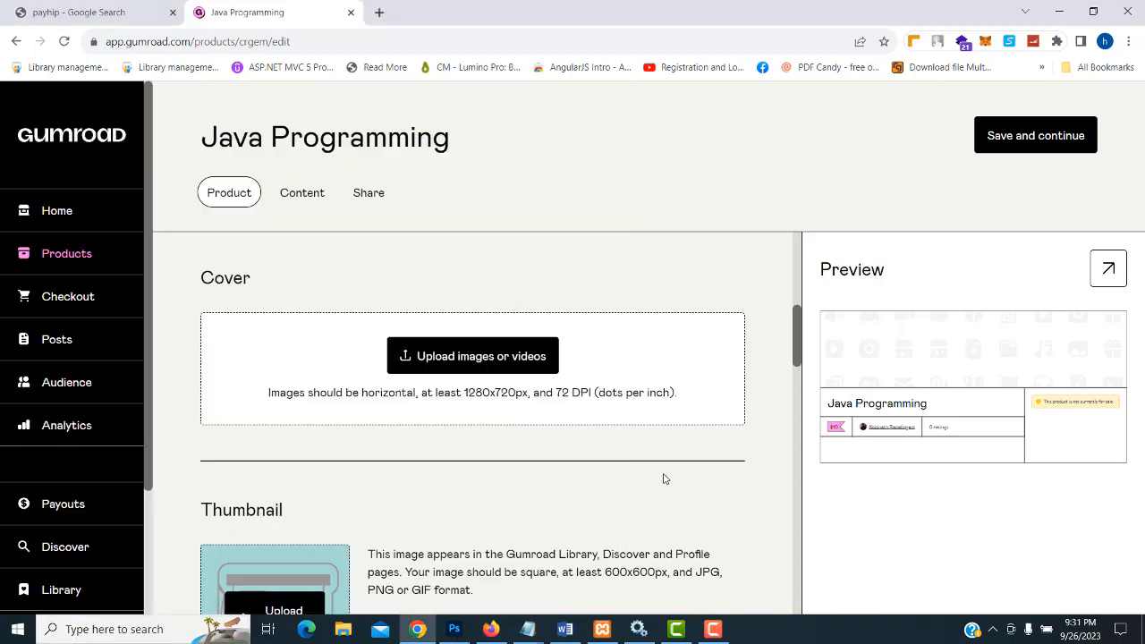
{"action": "left_click", "coordinate": [454, 634]}
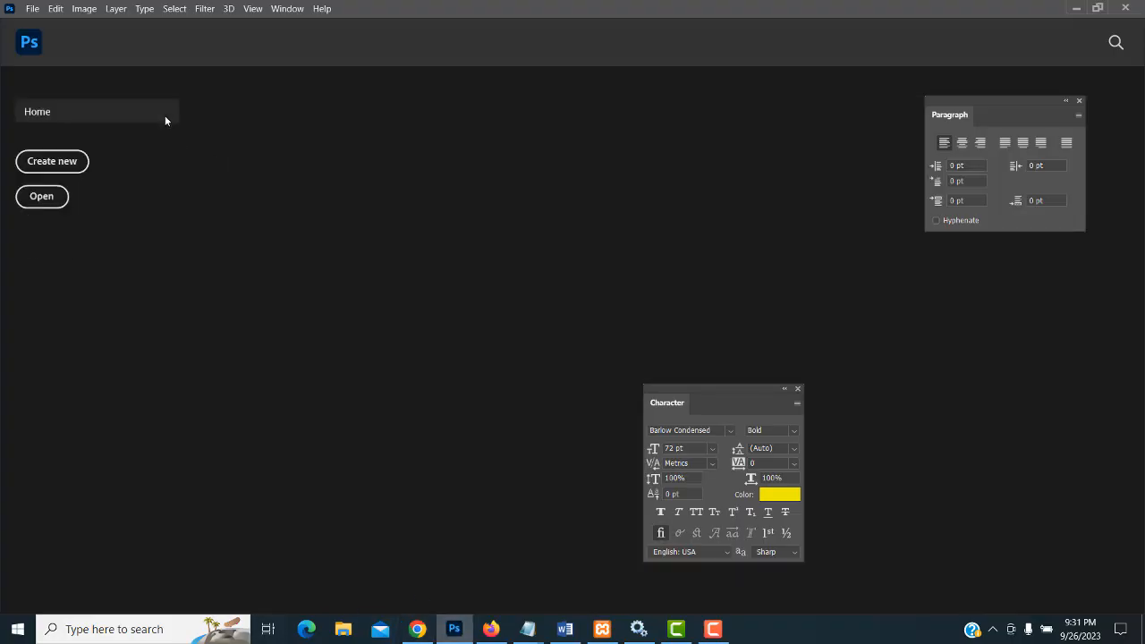
- Start a new Photoshop document and set its width to 1280 pixels, following Gumroad's cover image requirement
{"action": "left_click", "coordinate": [53, 163]}
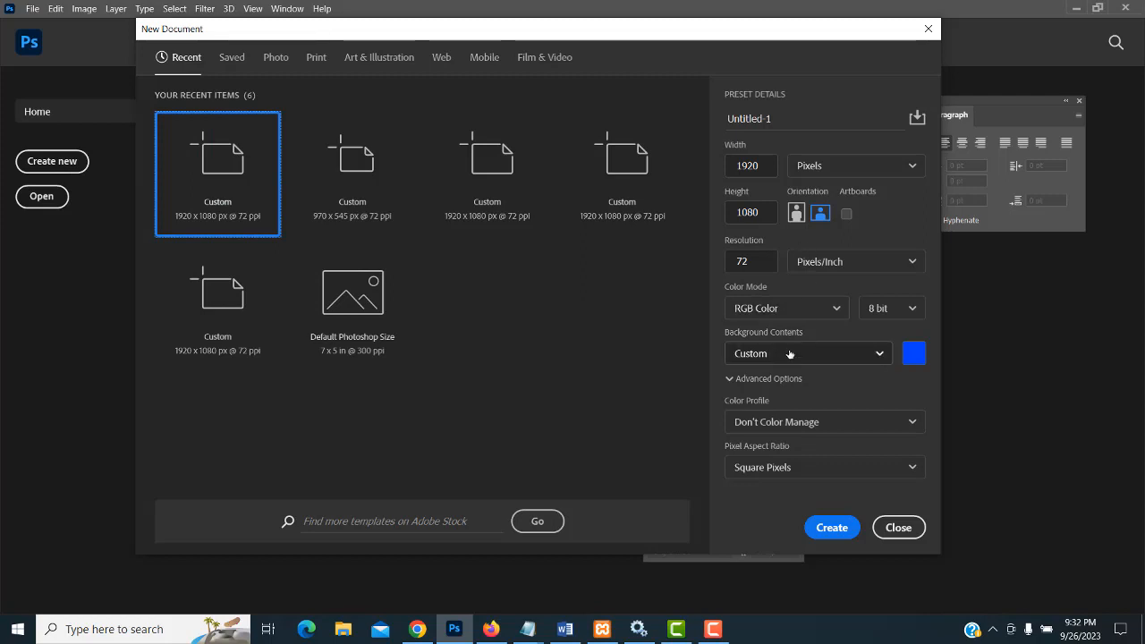
{"action": "left_click", "coordinate": [418, 630]}
{"action": "double_click", "coordinate": [470, 392]}
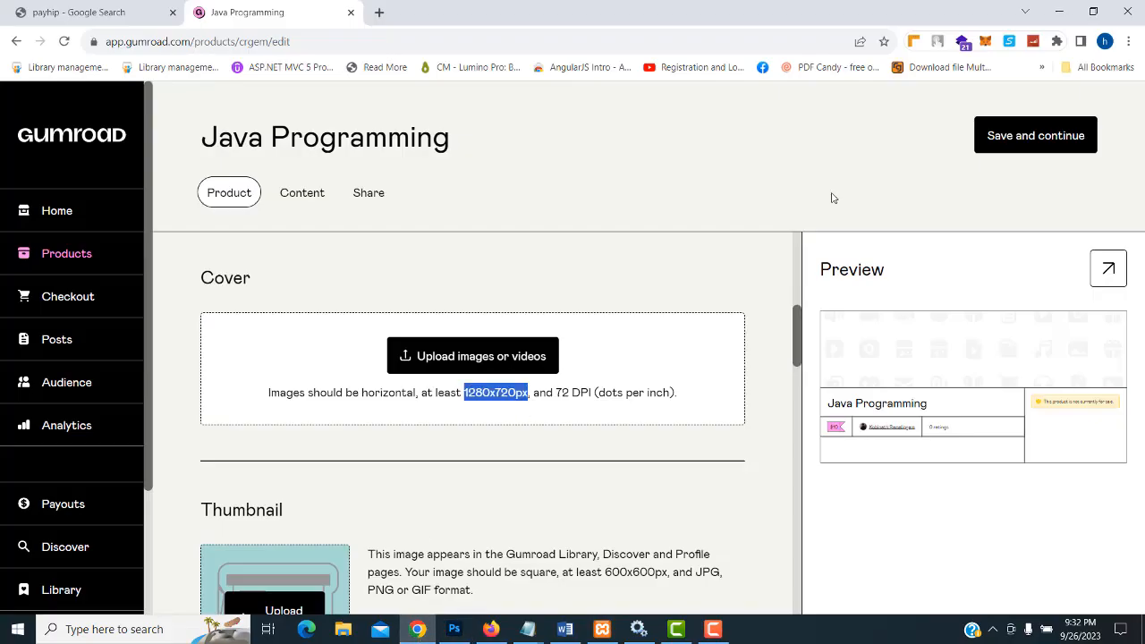
{"action": "left_click", "coordinate": [505, 392]}
{"action": "left_click_drag", "start_coordinate": [489, 392], "coordinate": [467, 391]}
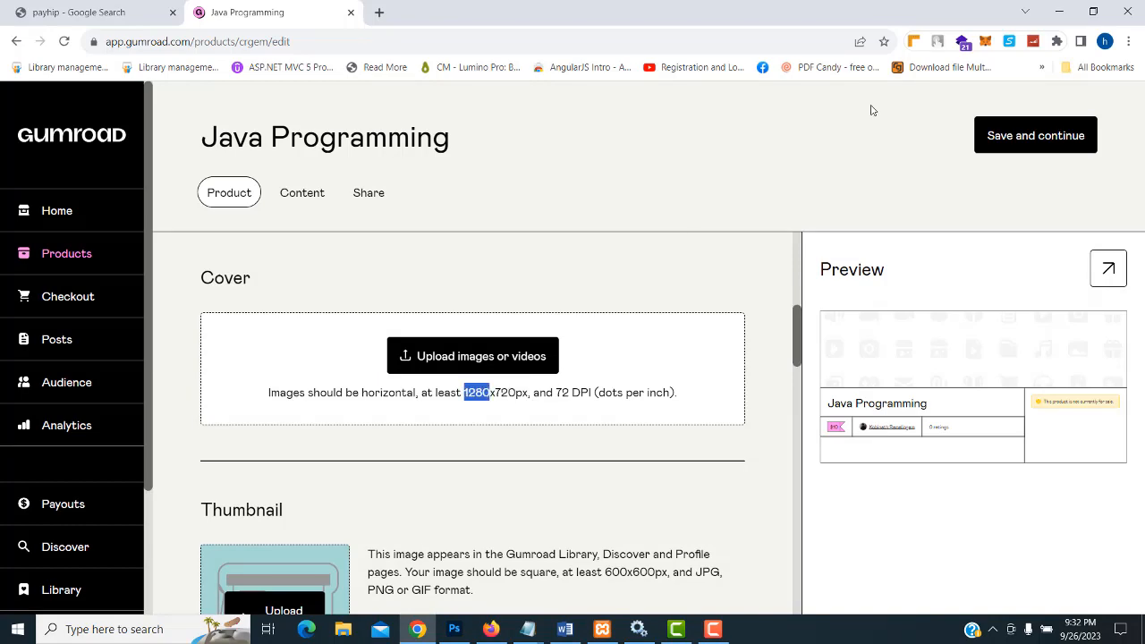
{"action": "left_click", "coordinate": [1060, 11]}
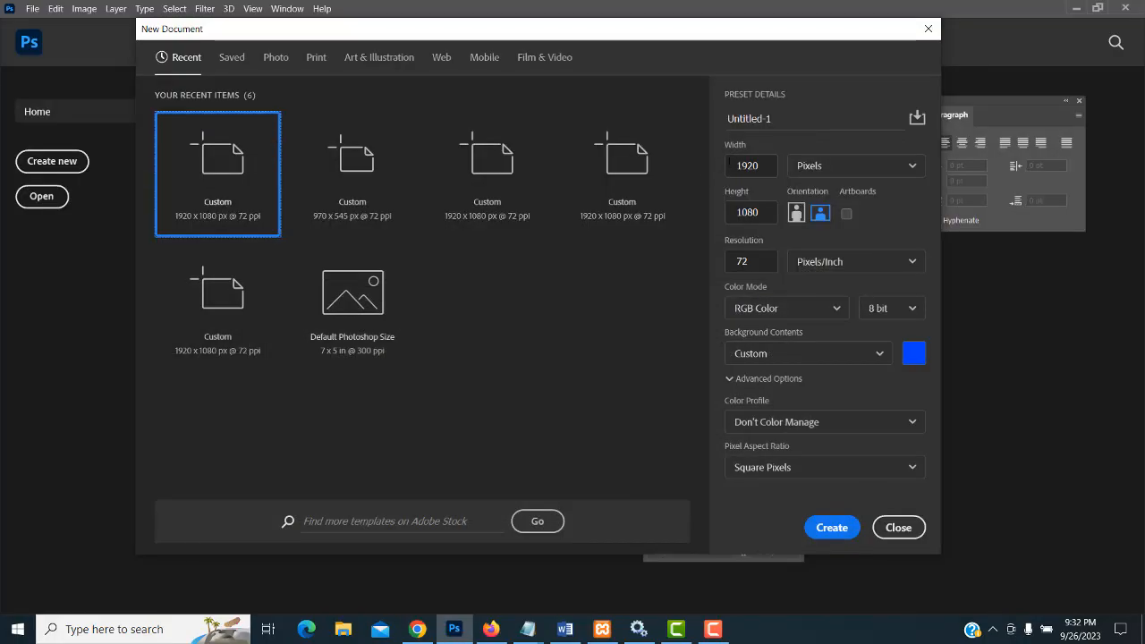
{"action": "left_click", "coordinate": [732, 164]}
{"action": "left_click_drag", "start_coordinate": [733, 165], "coordinate": [771, 167]}
{"action": "type", "text": "1280"}
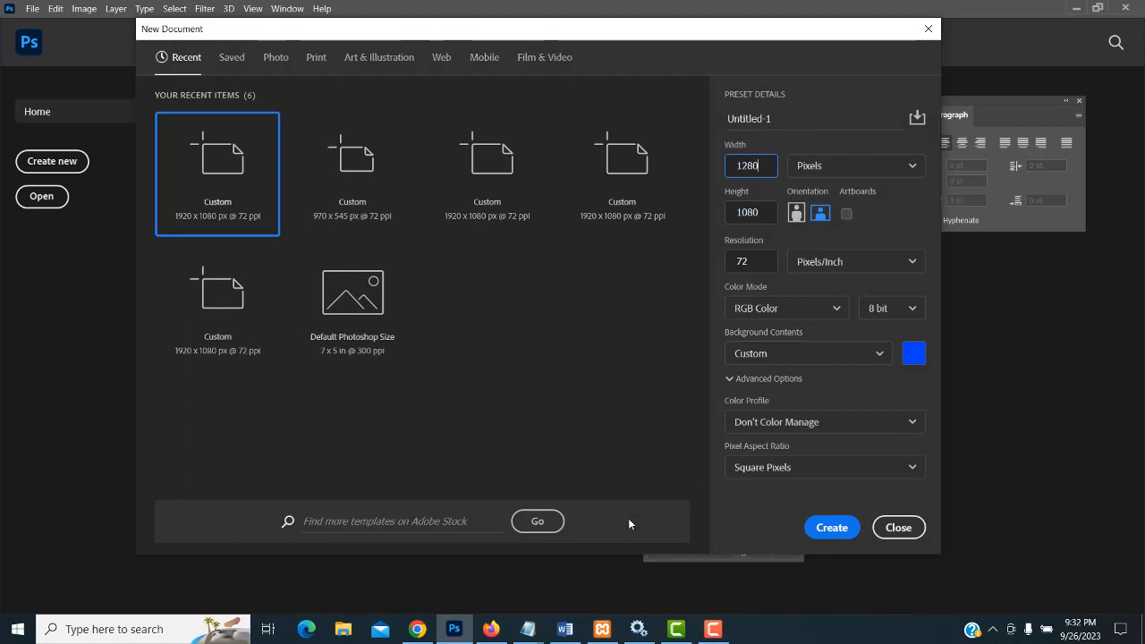
- Copy the required 720 height from Gumroad into the new document's height and create it in landscape orientation
{"action": "left_click", "coordinate": [415, 633]}
{"action": "double_click", "coordinate": [504, 394]}
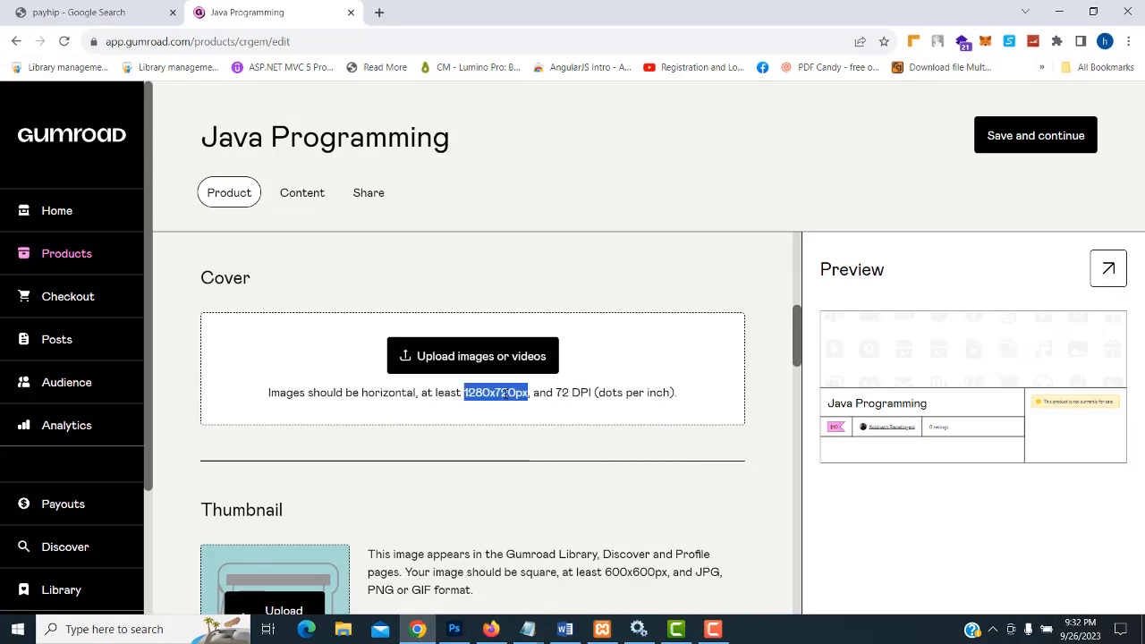
{"action": "left_click", "coordinate": [501, 394]}
{"action": "left_click_drag", "start_coordinate": [495, 394], "coordinate": [517, 391]}
{"action": "key", "text": "ctrl+c"}
{"action": "left_click", "coordinate": [1060, 11]}
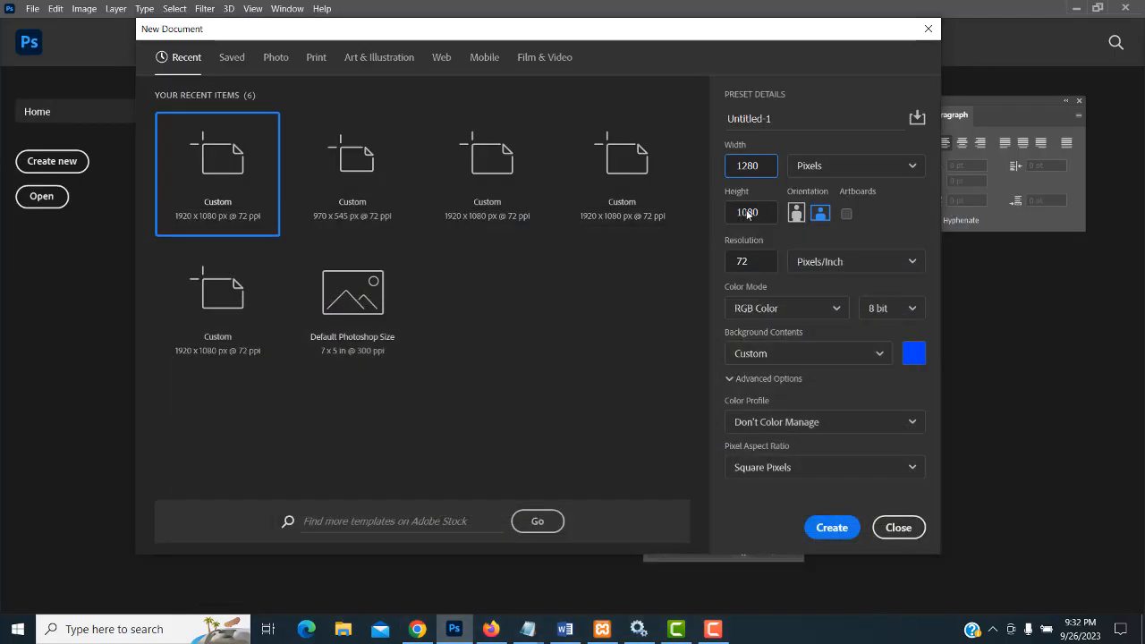
{"action": "left_click", "coordinate": [749, 213]}
{"action": "left_click_drag", "start_coordinate": [748, 212], "coordinate": [927, 164]}
{"action": "key", "text": "ctrl+v"}
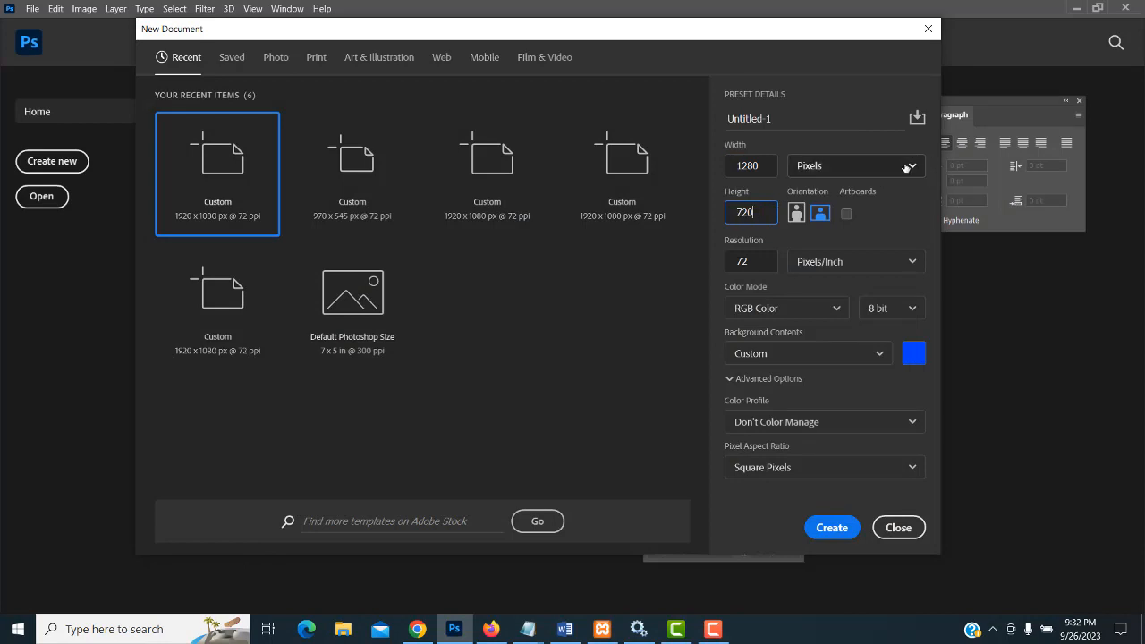
{"action": "left_click", "coordinate": [823, 217]}
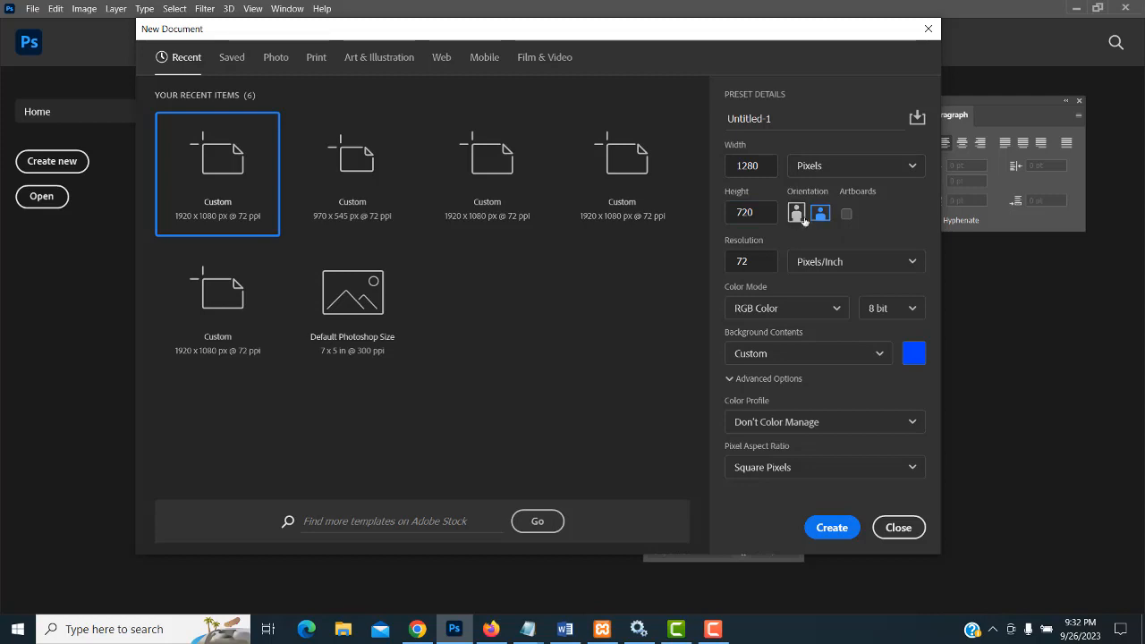
{"action": "left_click", "coordinate": [831, 533]}
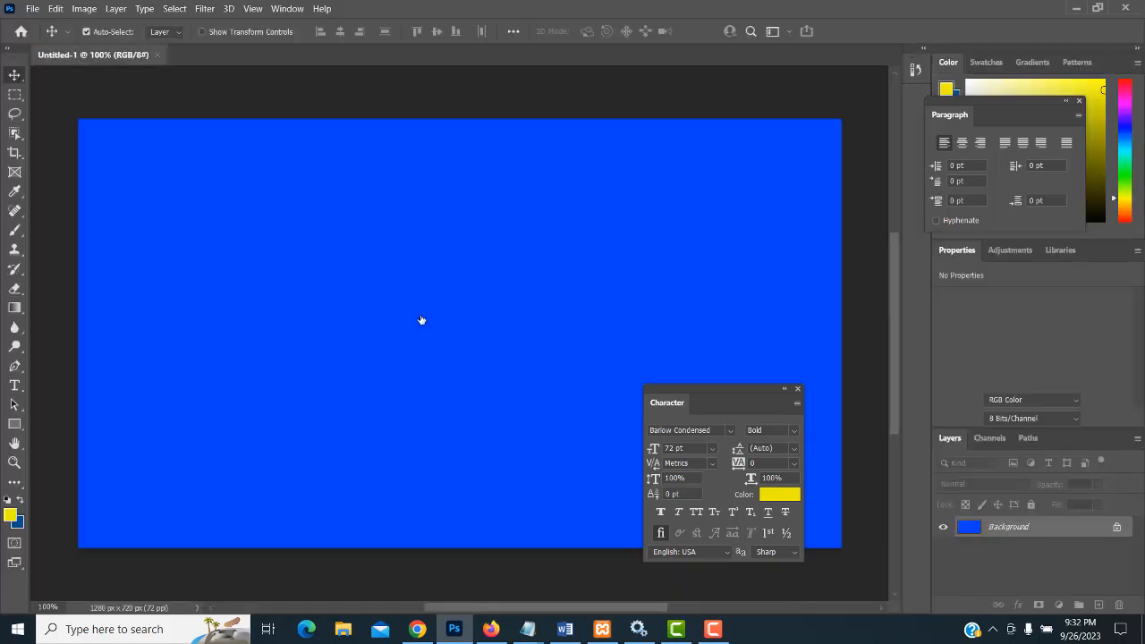
- Switch back to Gumroad and review the thumbnail size requirements and the product info fields
{"action": "left_click", "coordinate": [417, 629]}
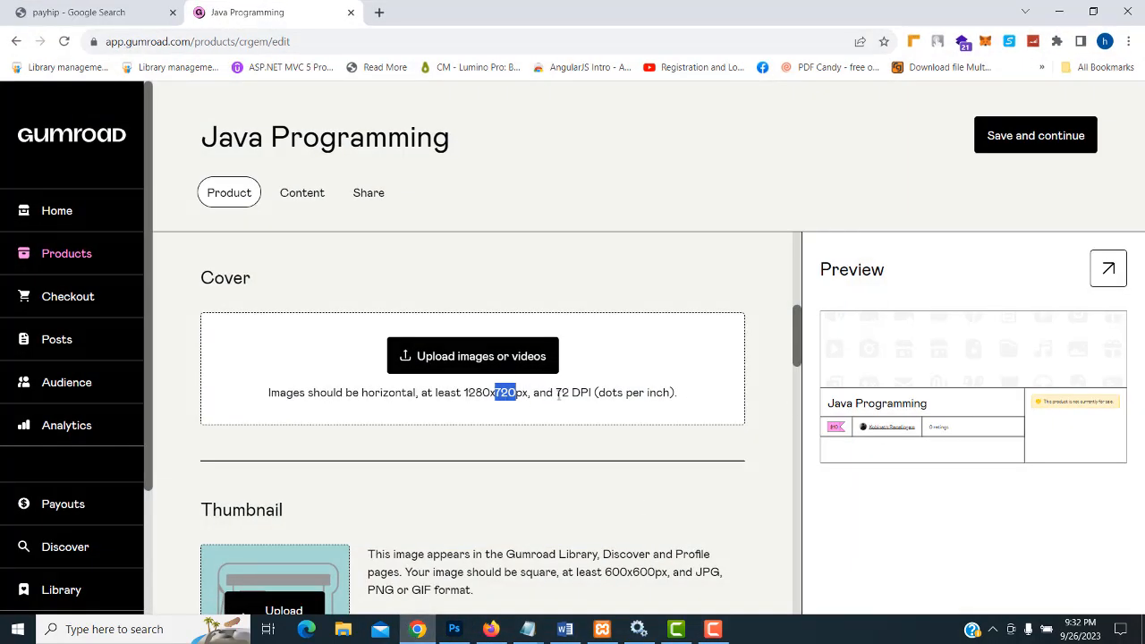
{"action": "scroll", "coordinate": [557, 393], "scroll_direction": "down", "scroll_amount": 2}
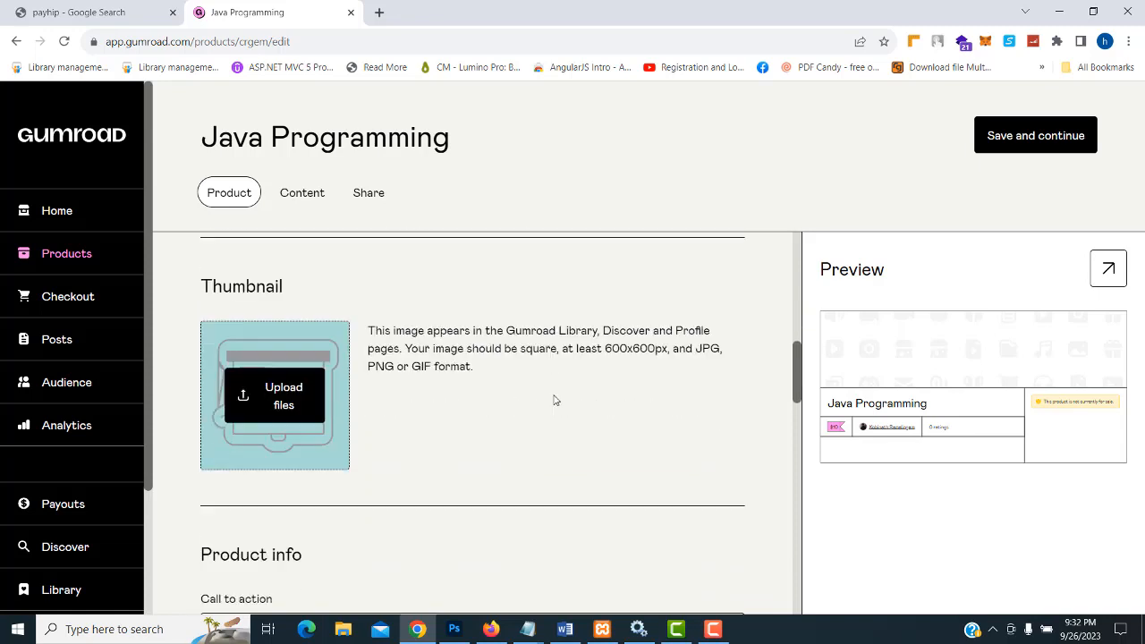
{"action": "double_click", "coordinate": [621, 349]}
{"action": "left_click", "coordinate": [619, 364]}
{"action": "scroll", "coordinate": [423, 413], "scroll_direction": "down", "scroll_amount": 2}
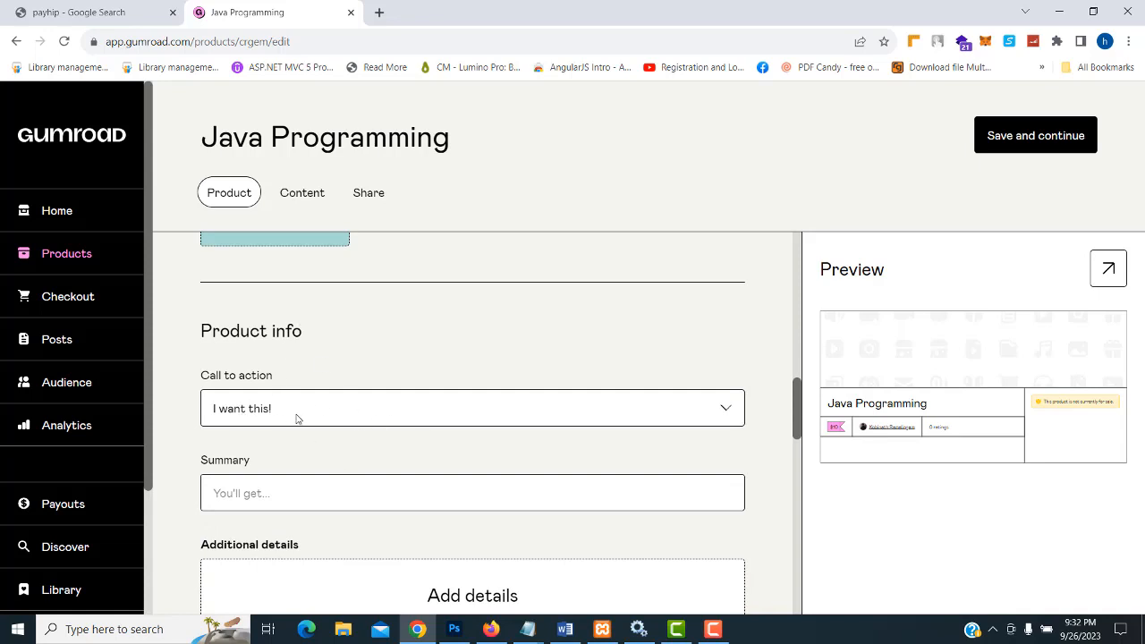
{"action": "scroll", "coordinate": [298, 419], "scroll_direction": "down", "scroll_amount": 1}
{"action": "scroll", "coordinate": [383, 429], "scroll_direction": "down", "scroll_amount": 2}
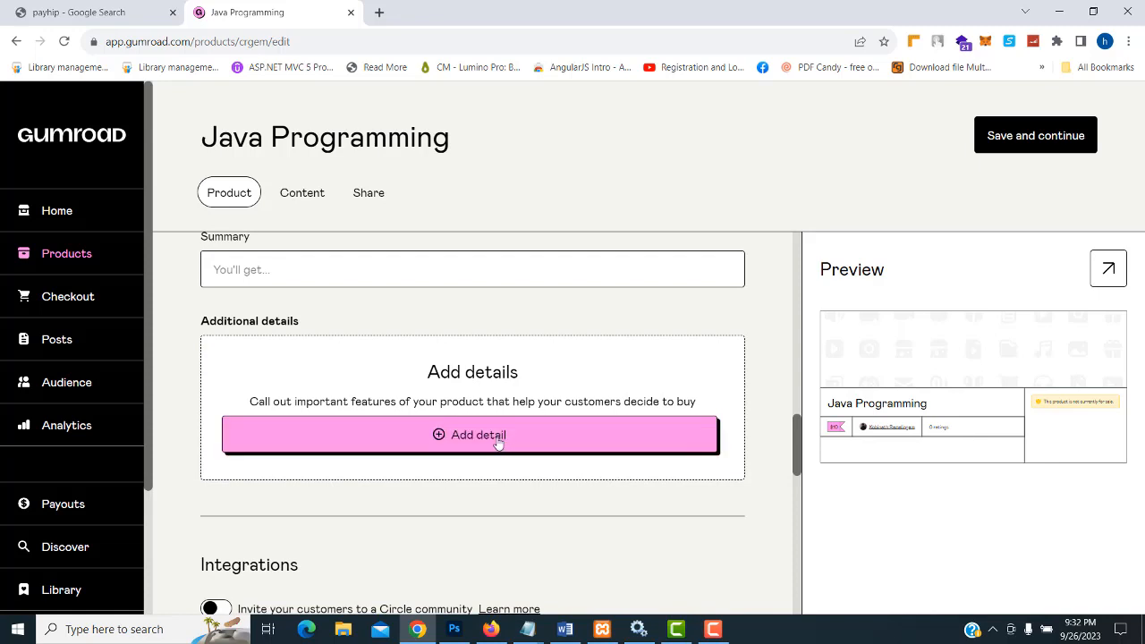
- Add an empty attribute and value row to the product's additional details
{"action": "scroll", "coordinate": [497, 443], "scroll_direction": "down", "scroll_amount": 1}
{"action": "left_click", "coordinate": [480, 370]}
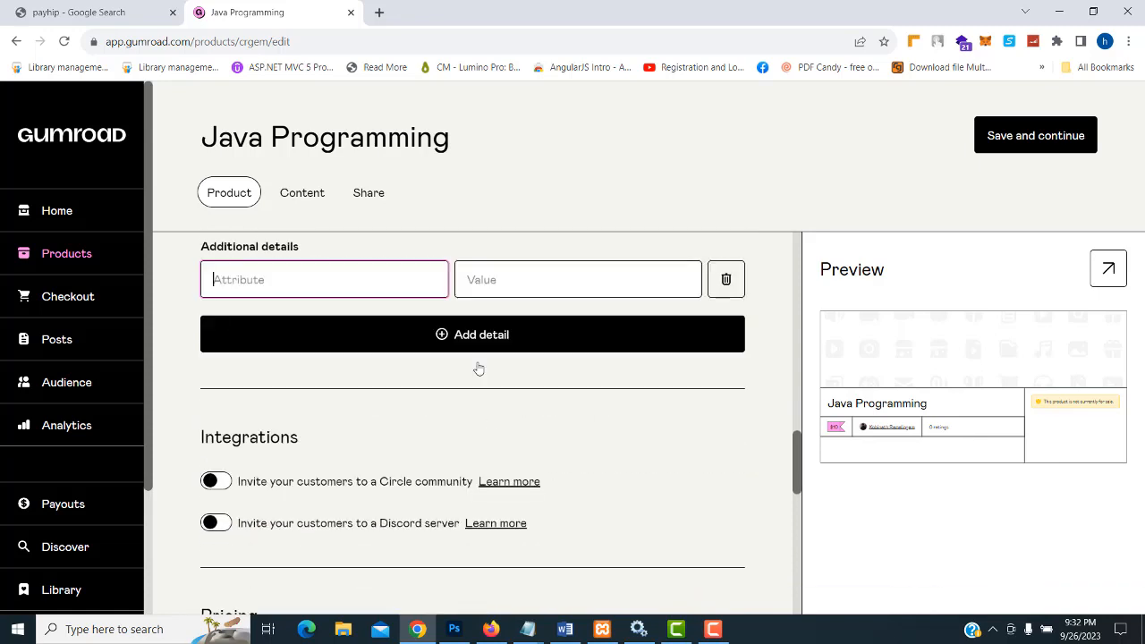
{"action": "left_click", "coordinate": [521, 201]}
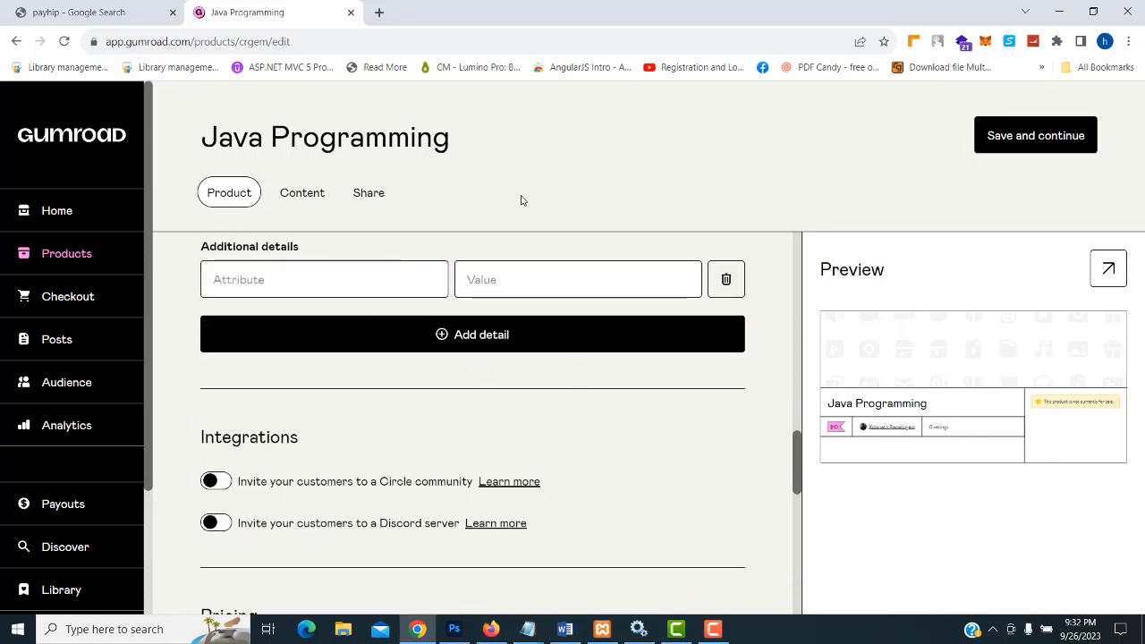
- Review the product's pricing, versions and settings sections and return to its name and description
{"action": "scroll", "coordinate": [475, 424], "scroll_direction": "down", "scroll_amount": 4}
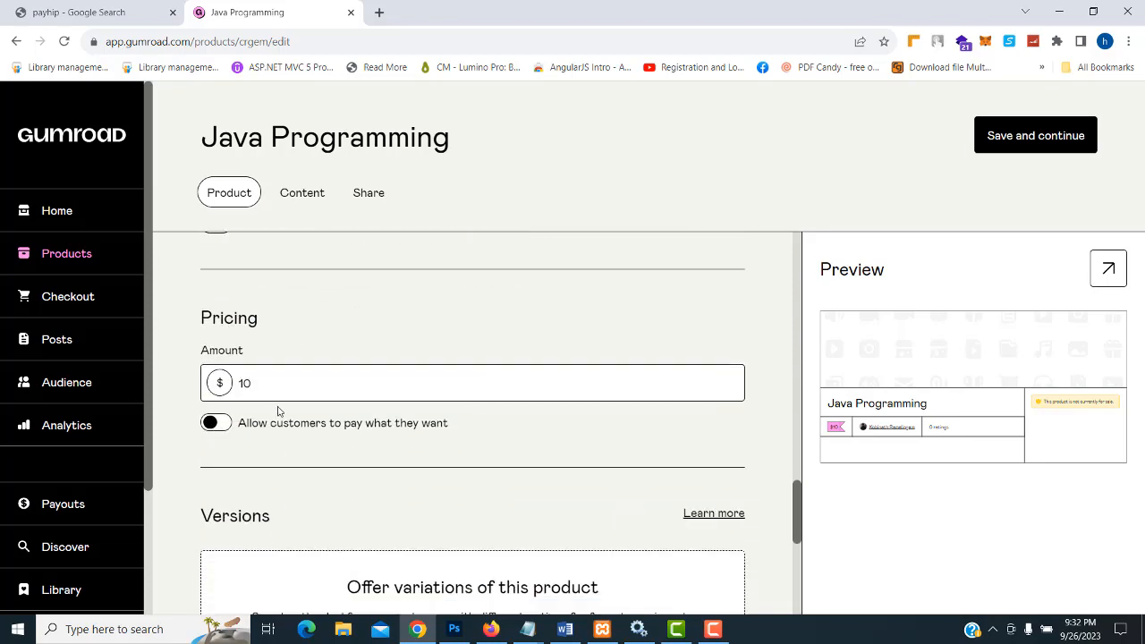
{"action": "scroll", "coordinate": [286, 410], "scroll_direction": "down", "scroll_amount": 3}
{"action": "scroll", "coordinate": [396, 458], "scroll_direction": "down", "scroll_amount": 2}
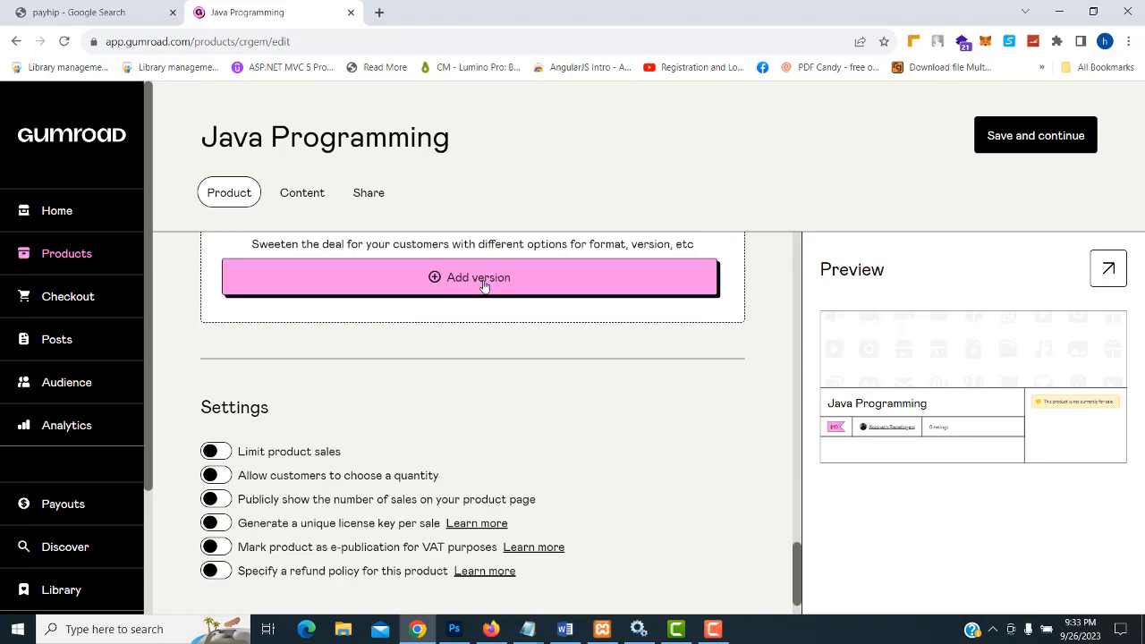
{"action": "scroll", "coordinate": [483, 284], "scroll_direction": "down", "scroll_amount": 1}
{"action": "scroll", "coordinate": [491, 358], "scroll_direction": "up", "scroll_amount": 3}
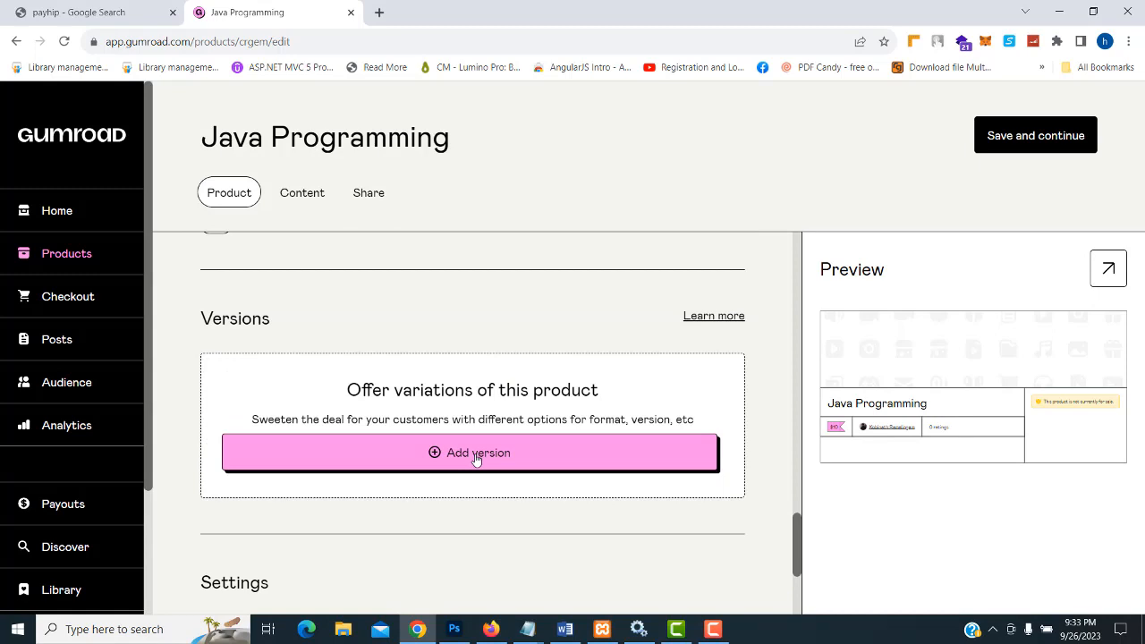
{"action": "scroll", "coordinate": [572, 465], "scroll_direction": "up", "scroll_amount": 2}
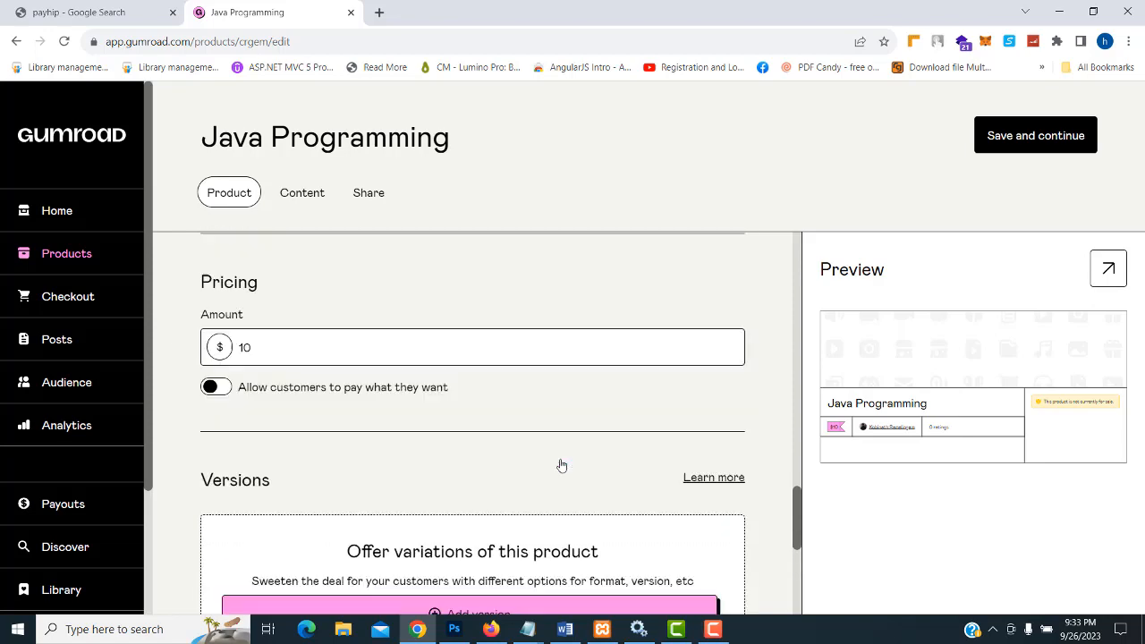
{"action": "scroll", "coordinate": [562, 466], "scroll_direction": "up", "scroll_amount": 15}
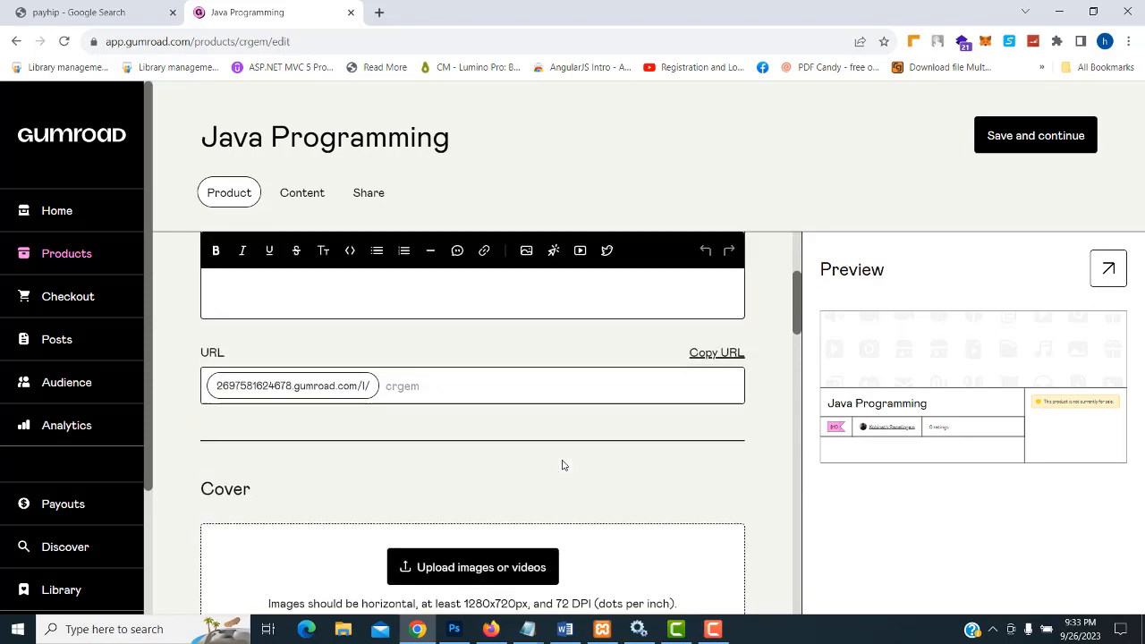
{"action": "scroll", "coordinate": [562, 465], "scroll_direction": "up", "scroll_amount": 3}
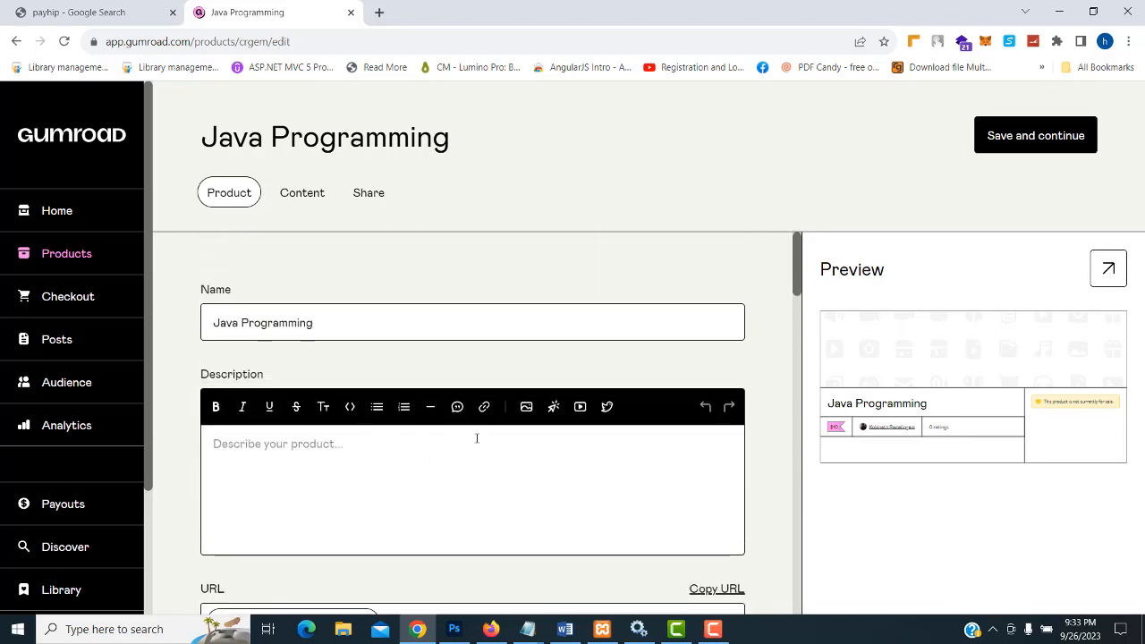
- Upload 1.jpg from the Desktop's pic folder to the product's content
{"action": "left_click", "coordinate": [306, 197]}
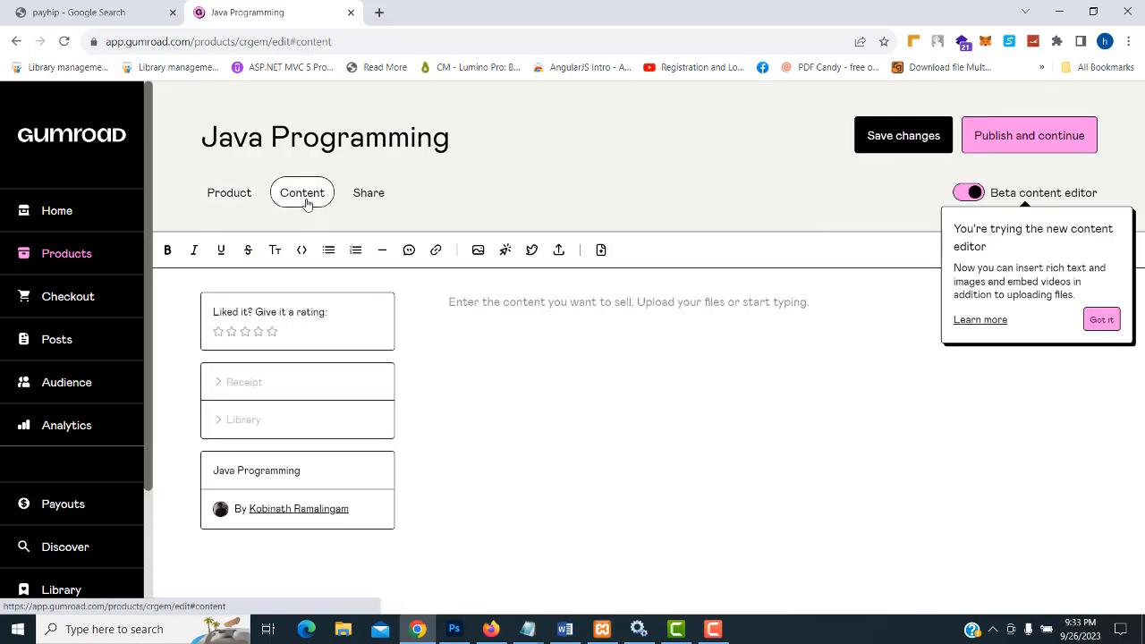
{"action": "left_click", "coordinate": [559, 253]}
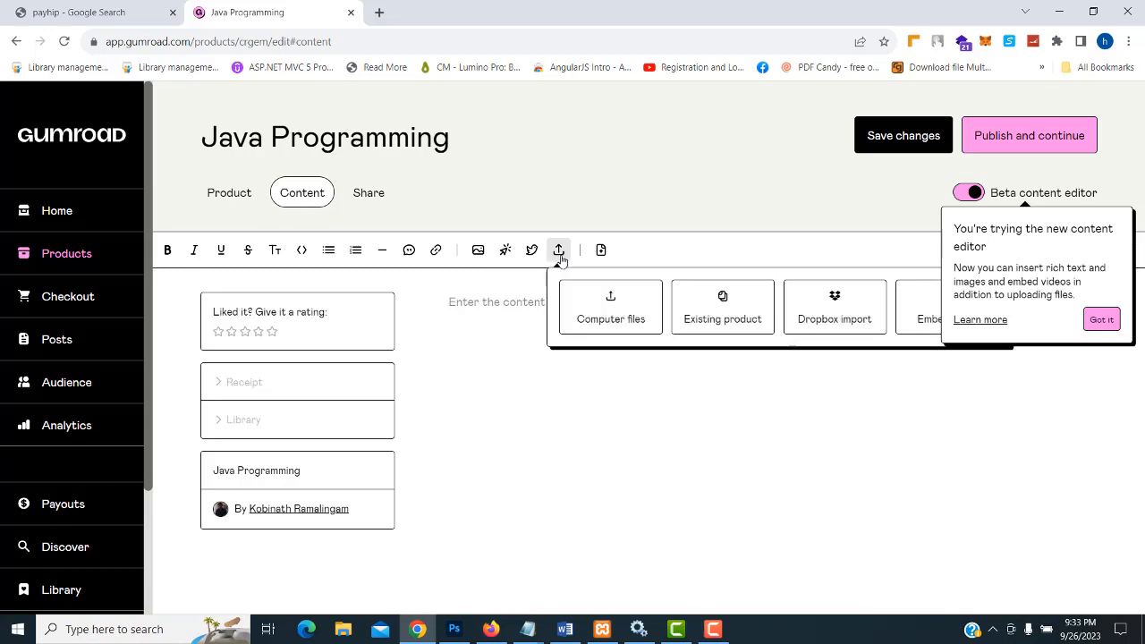
{"action": "left_click", "coordinate": [618, 320]}
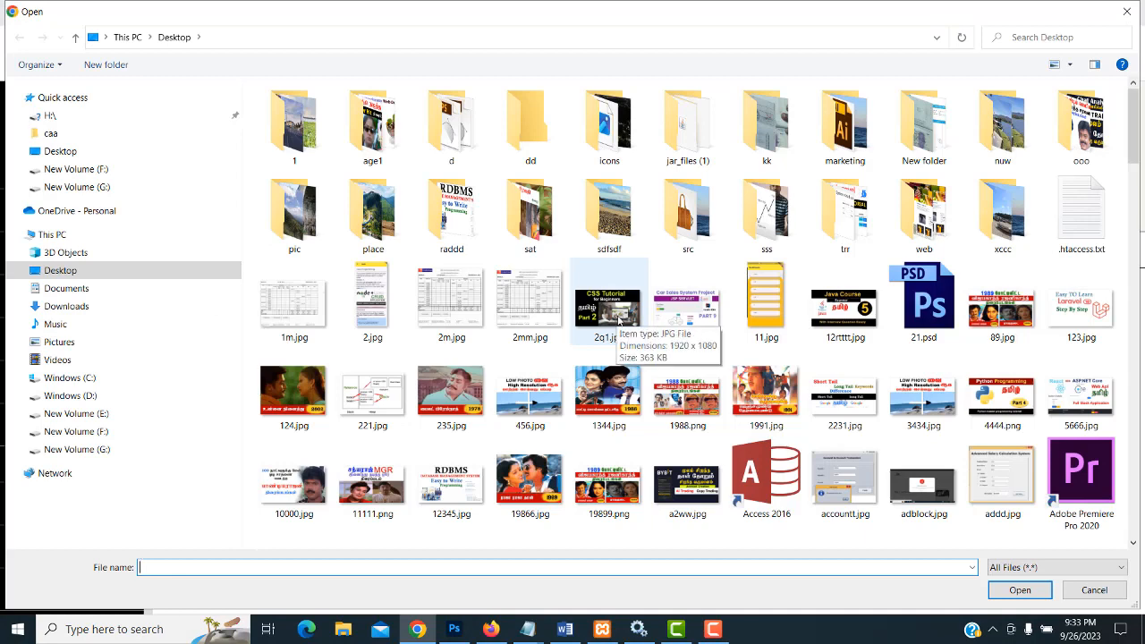
{"action": "double_click", "coordinate": [297, 207]}
{"action": "left_click", "coordinate": [300, 144]}
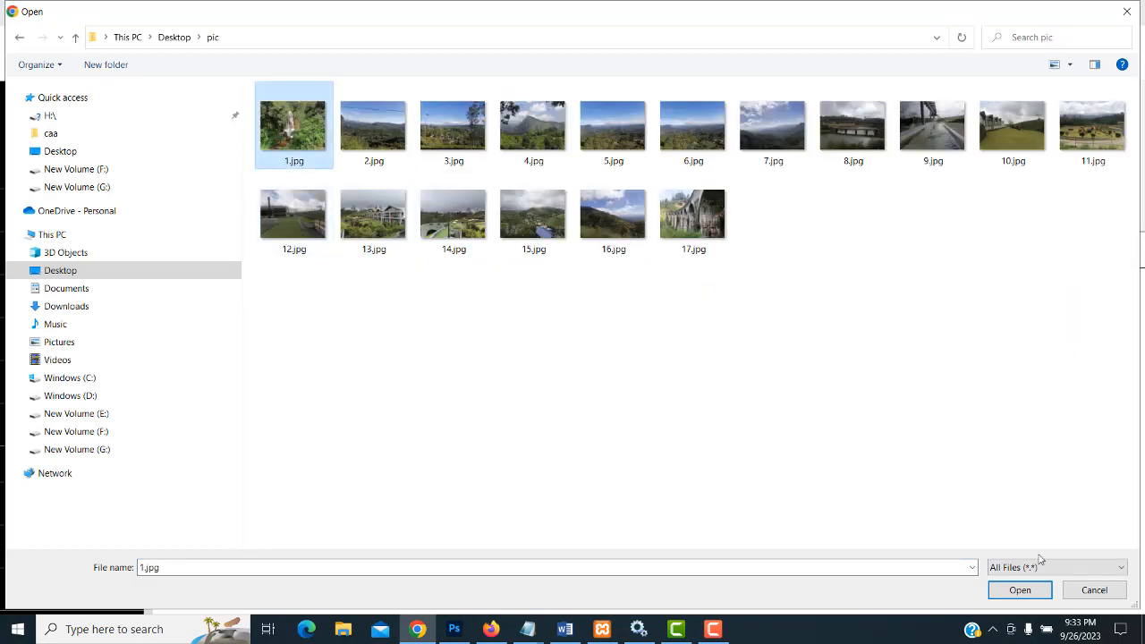
{"action": "left_click", "coordinate": [1021, 591]}
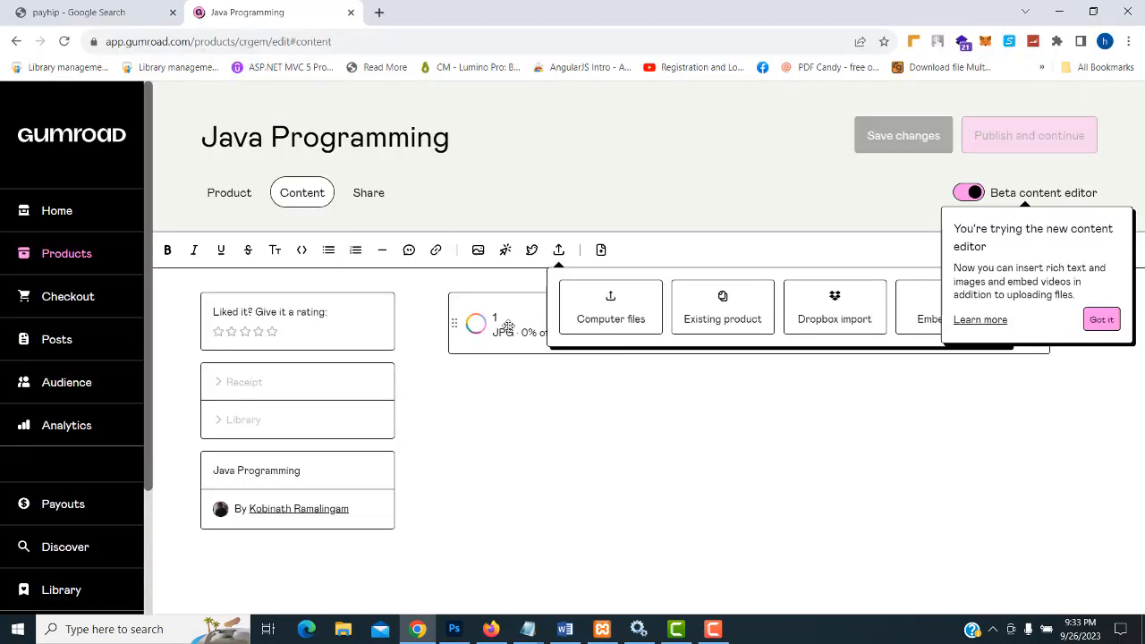
{"action": "left_click", "coordinate": [709, 491]}
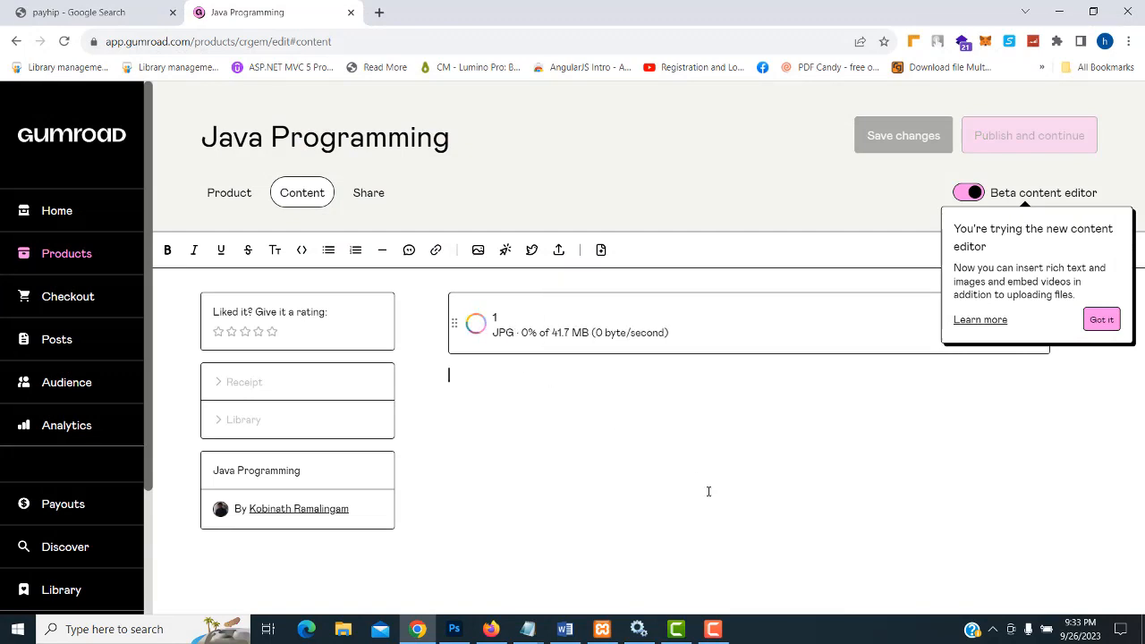
- Dismiss the new content editor notice and try to open the product's Share page
{"action": "left_click", "coordinate": [558, 251]}
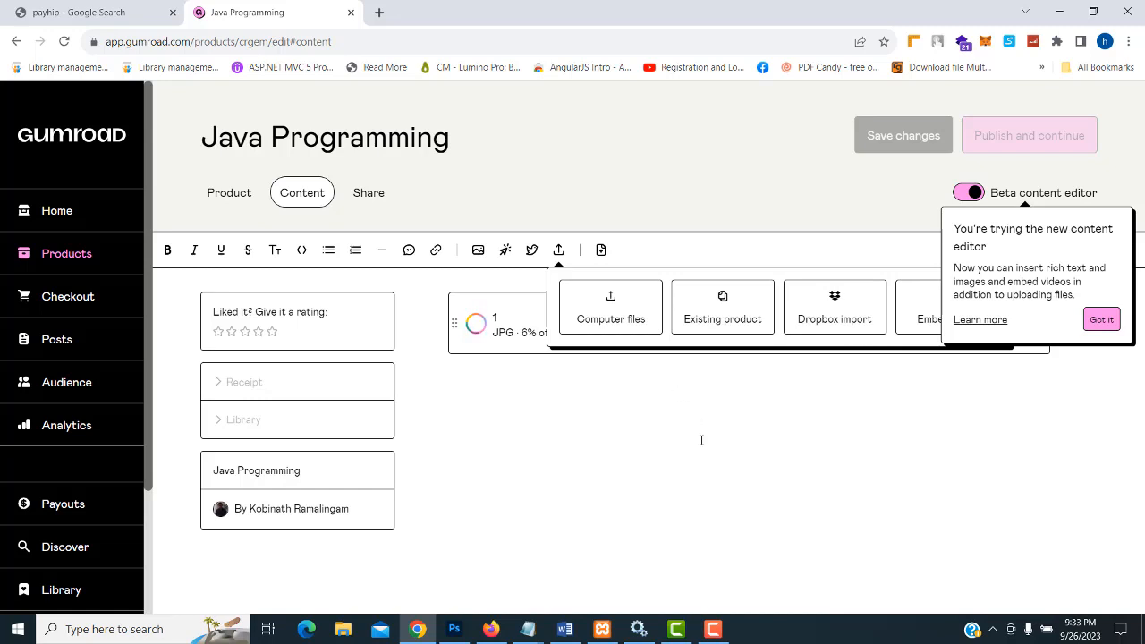
{"action": "left_click", "coordinate": [1103, 318]}
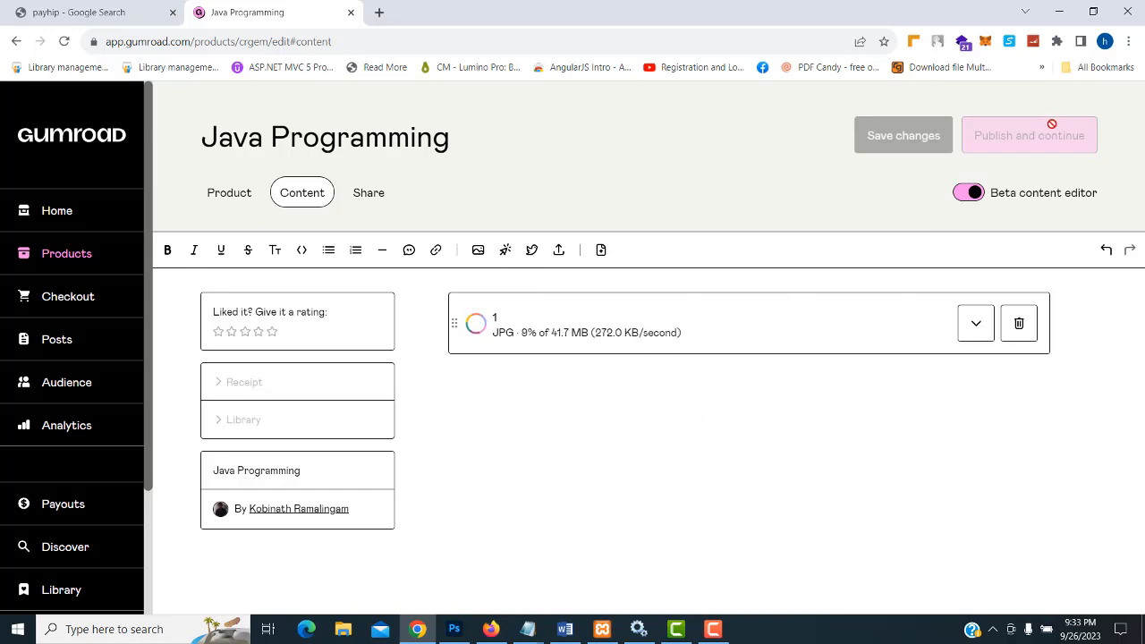
{"action": "left_click", "coordinate": [383, 201]}
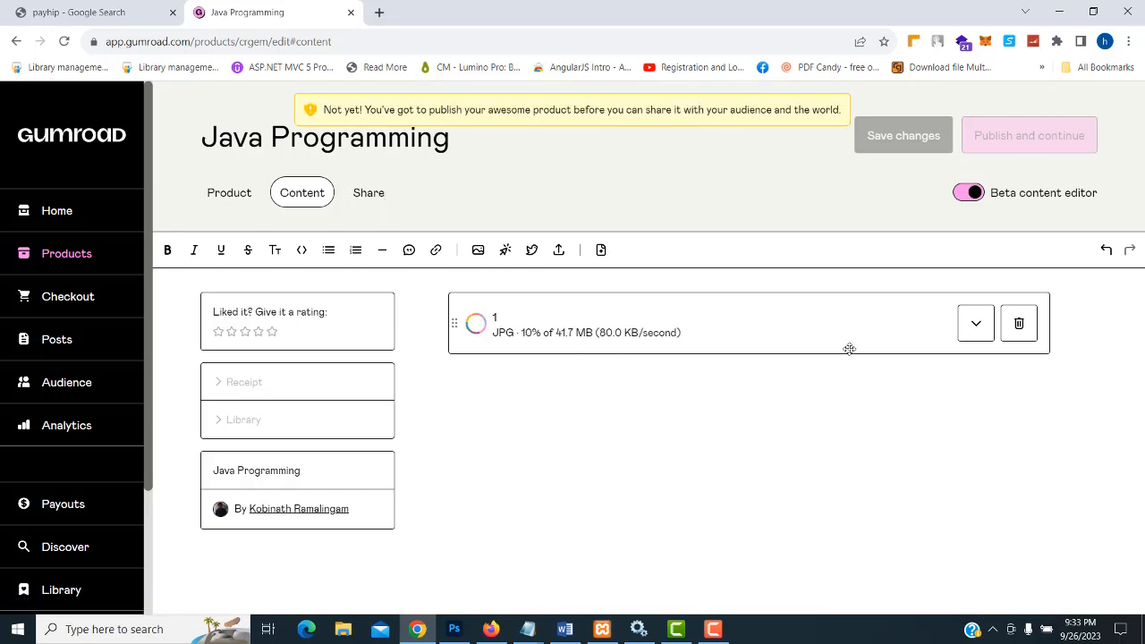
- Remove the uploaded image from the product's content and try again to open the Share page
{"action": "left_click", "coordinate": [1019, 323]}
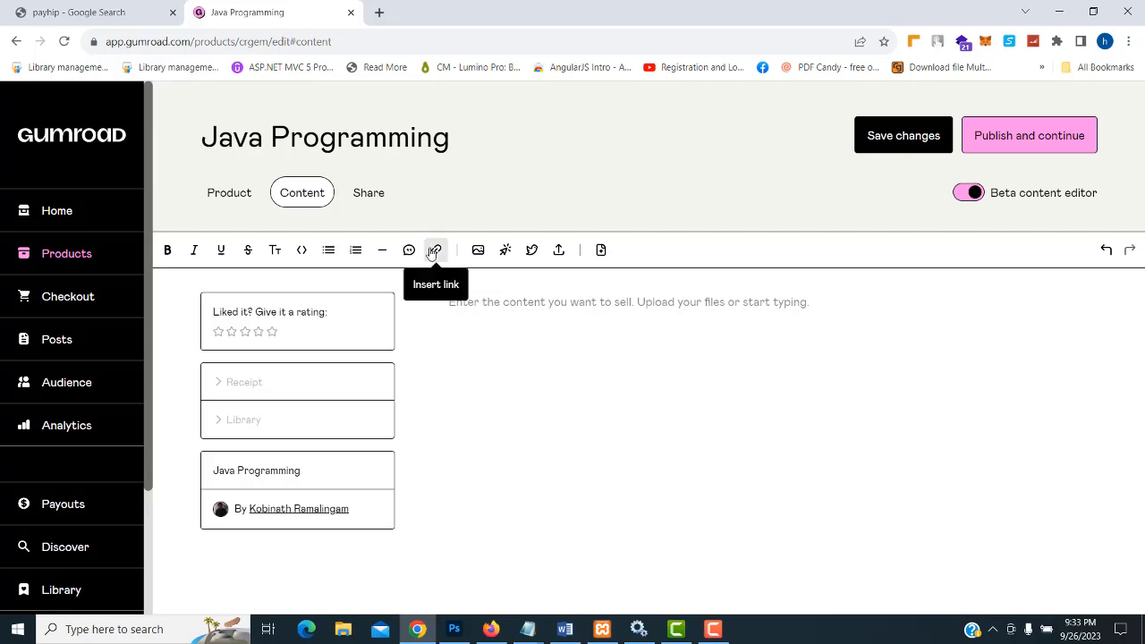
{"action": "left_click", "coordinate": [367, 195]}
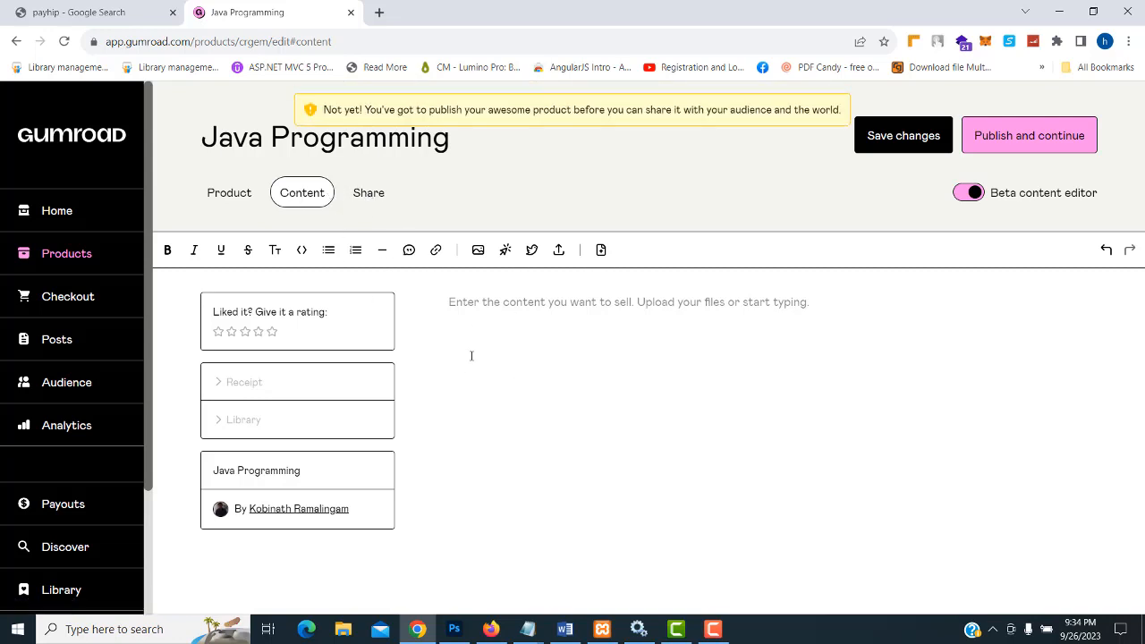
- Open the Gumroad products list and review the status of the listed products
{"action": "left_click", "coordinate": [61, 255]}
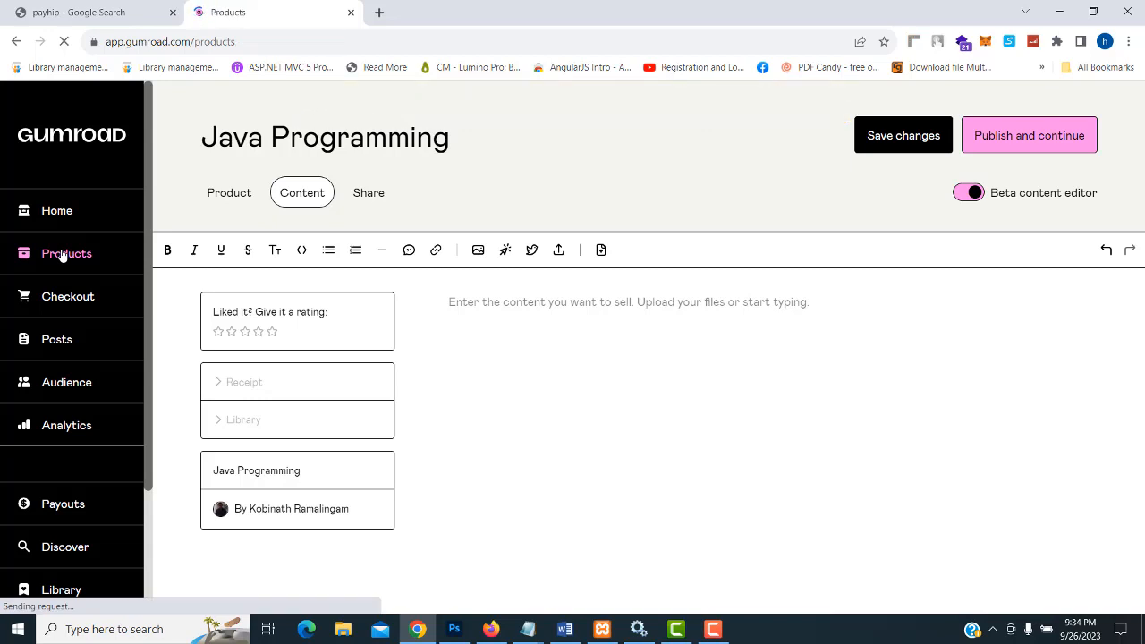
{"action": "scroll", "coordinate": [394, 456], "scroll_direction": "down", "scroll_amount": 1}
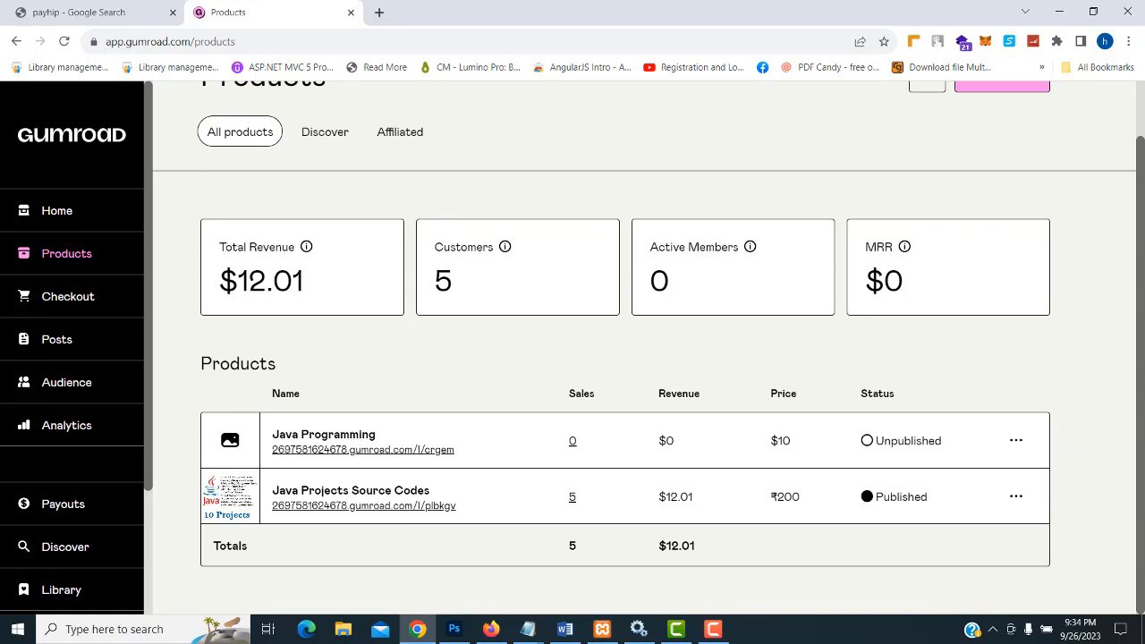
- Switch to the payhip search results, open the Payhip site and review the store setup dashboard
{"action": "scroll", "coordinate": [648, 347], "scroll_direction": "up", "scroll_amount": 1}
{"action": "scroll", "coordinate": [649, 347], "scroll_direction": "down", "scroll_amount": 1}
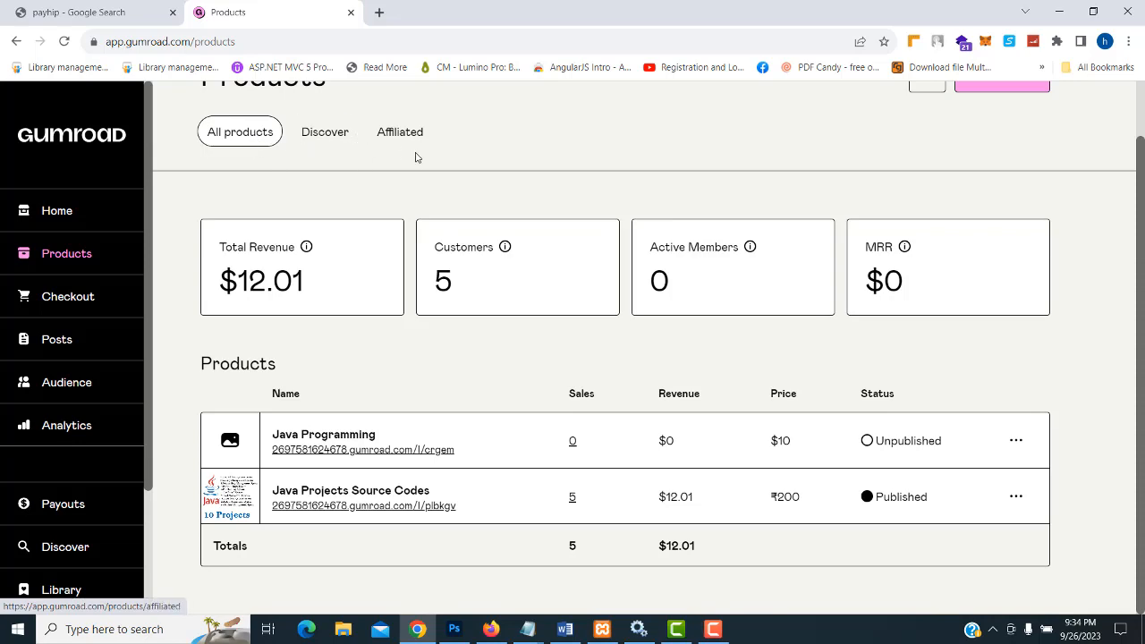
{"action": "left_click", "coordinate": [82, 19]}
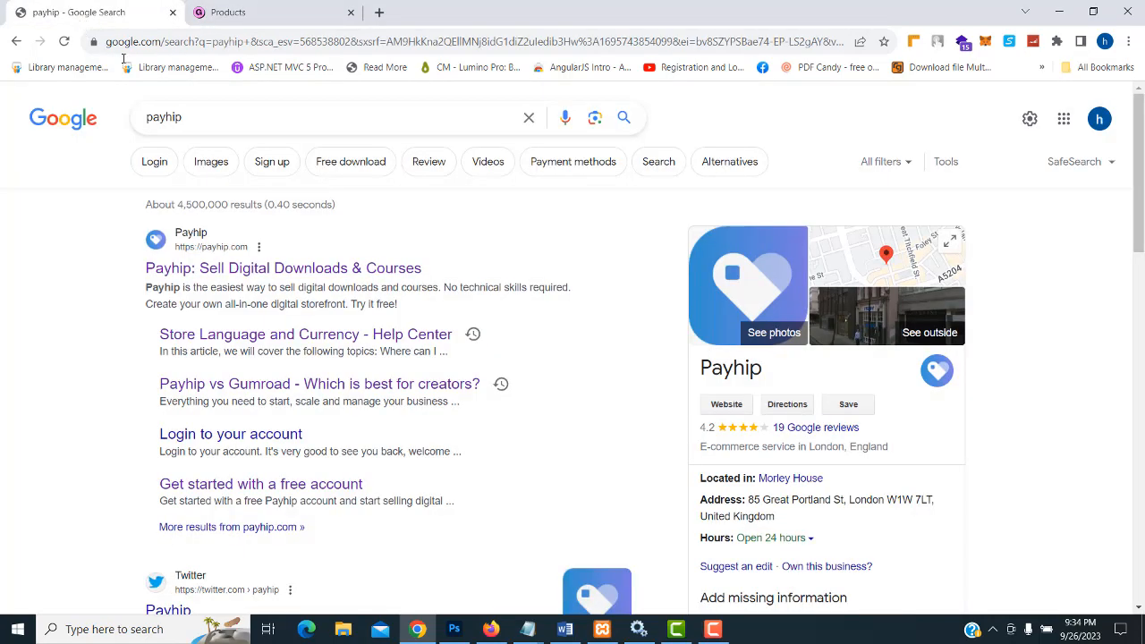
{"action": "left_click", "coordinate": [238, 273]}
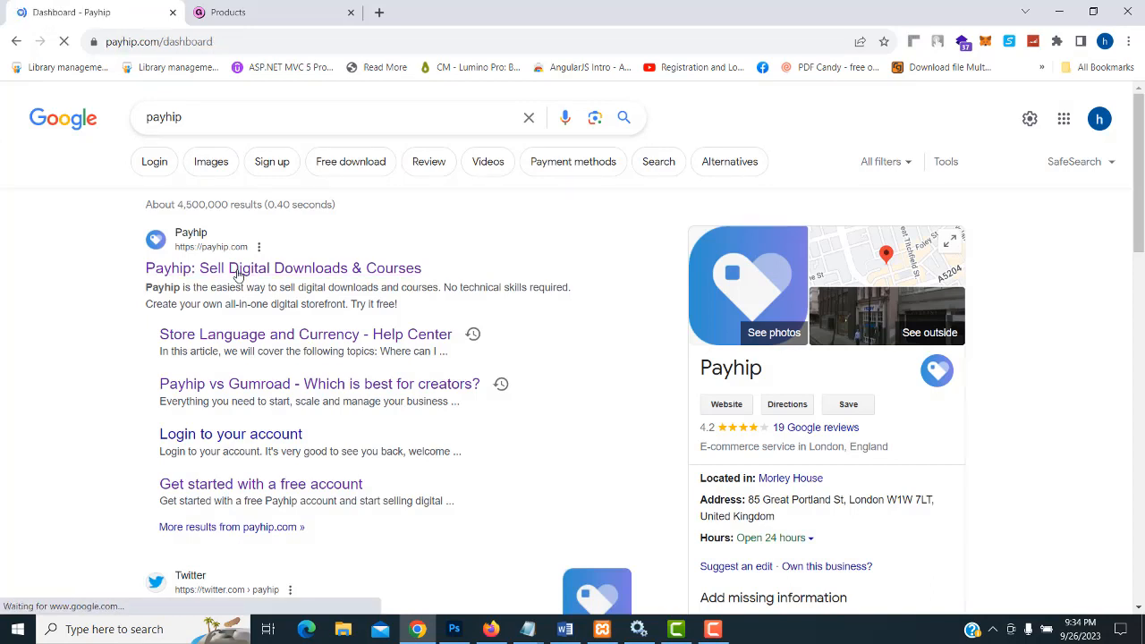
{"action": "scroll", "coordinate": [1065, 349], "scroll_direction": "down", "scroll_amount": 3}
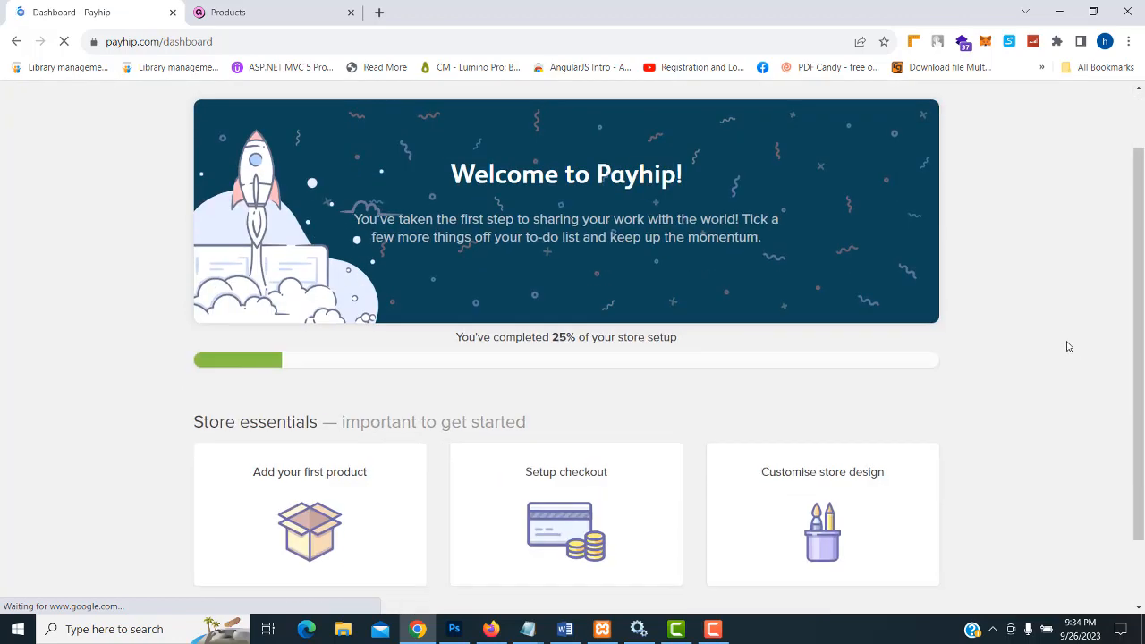
{"action": "scroll", "coordinate": [1056, 361], "scroll_direction": "up", "scroll_amount": 2}
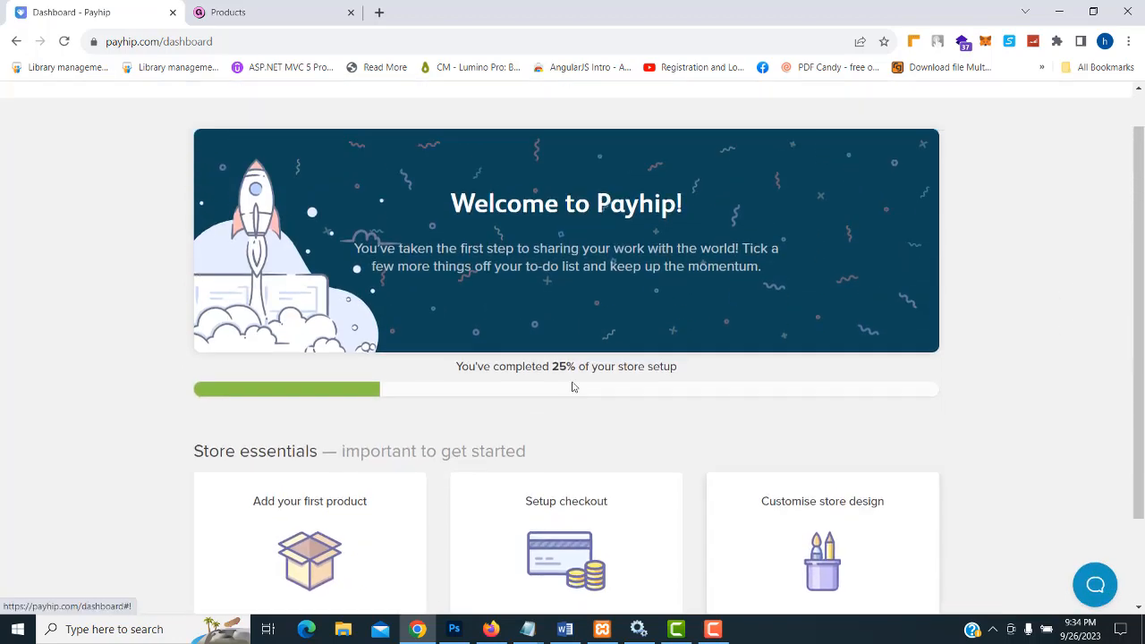
{"action": "double_click", "coordinate": [188, 41]}
{"action": "scroll", "coordinate": [752, 447], "scroll_direction": "down", "scroll_amount": 2}
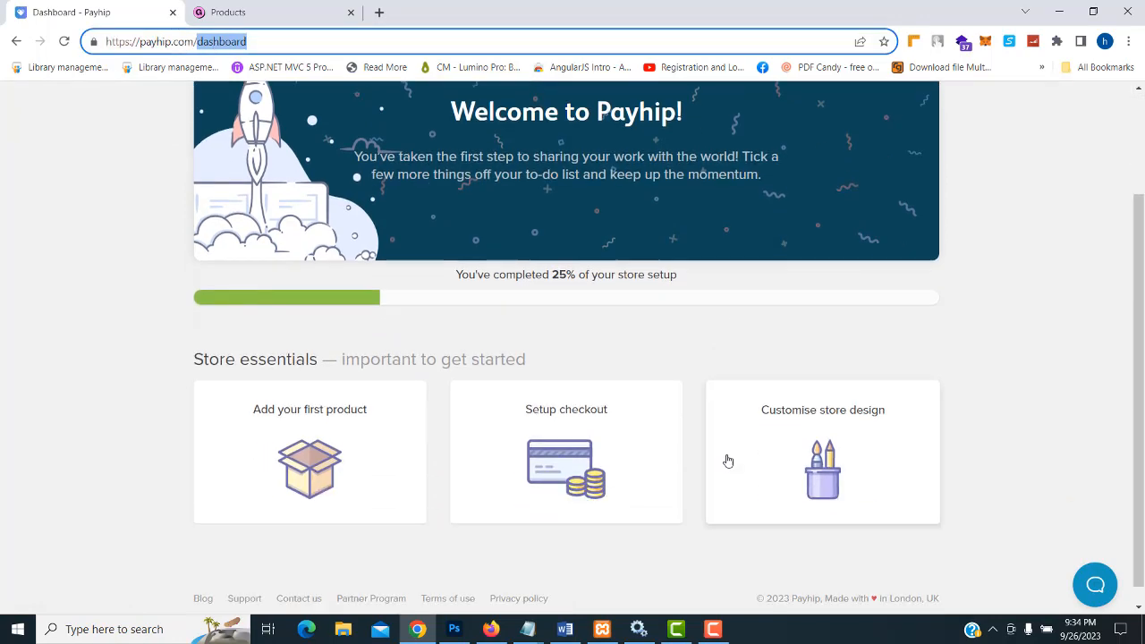
- Start adding a first product to the Payhip store and look through the available product types
{"action": "left_click", "coordinate": [320, 462]}
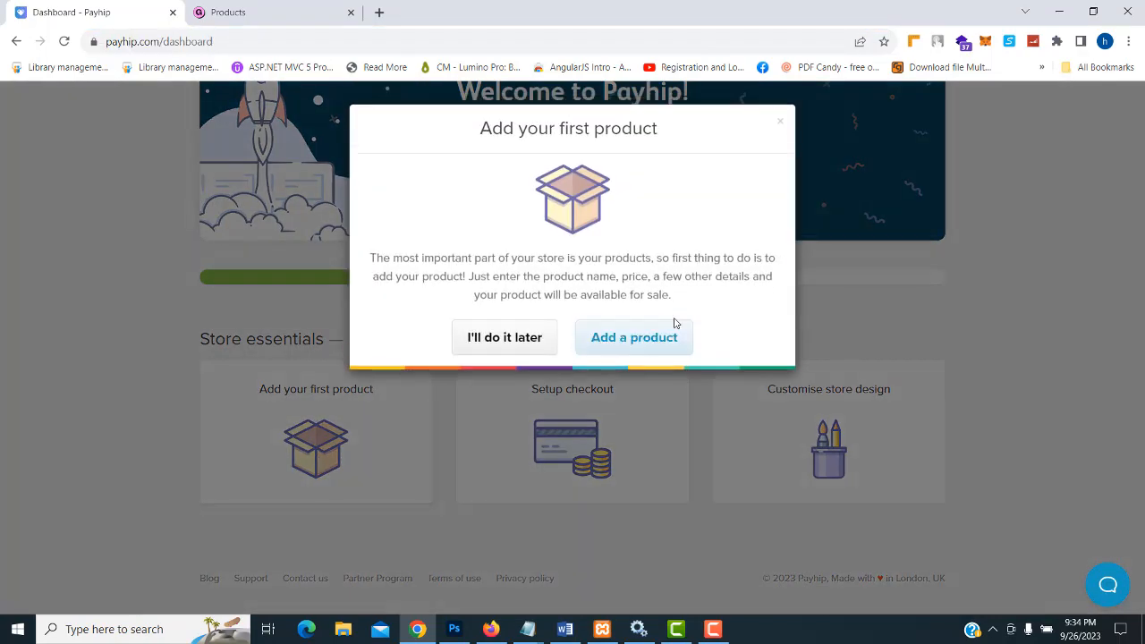
{"action": "left_click", "coordinate": [644, 347]}
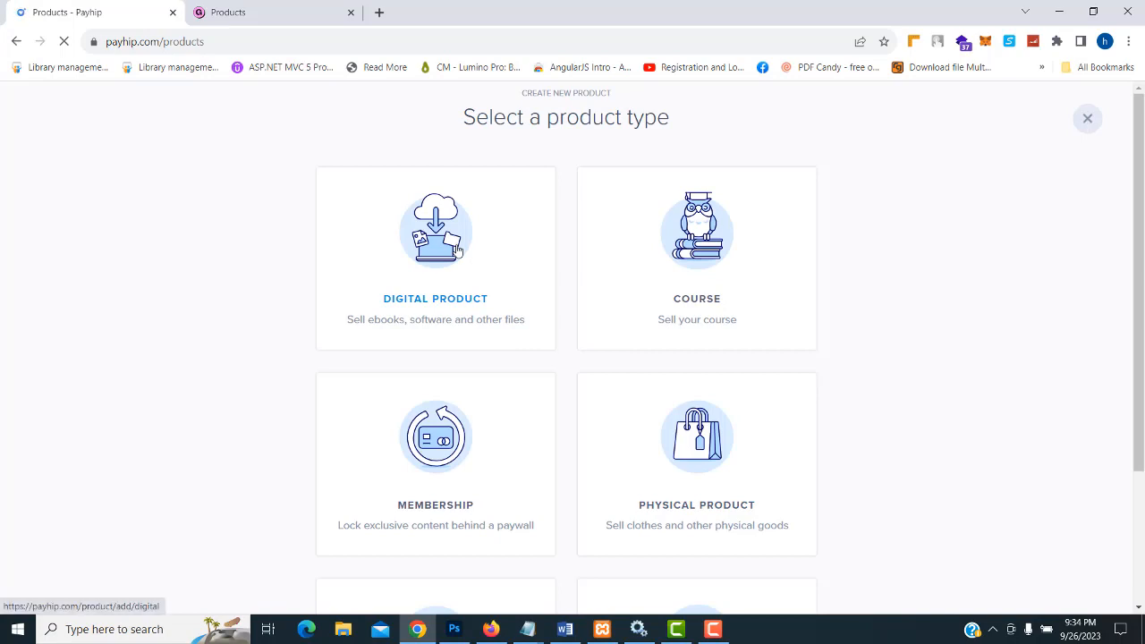
{"action": "scroll", "coordinate": [565, 427], "scroll_direction": "down", "scroll_amount": 3}
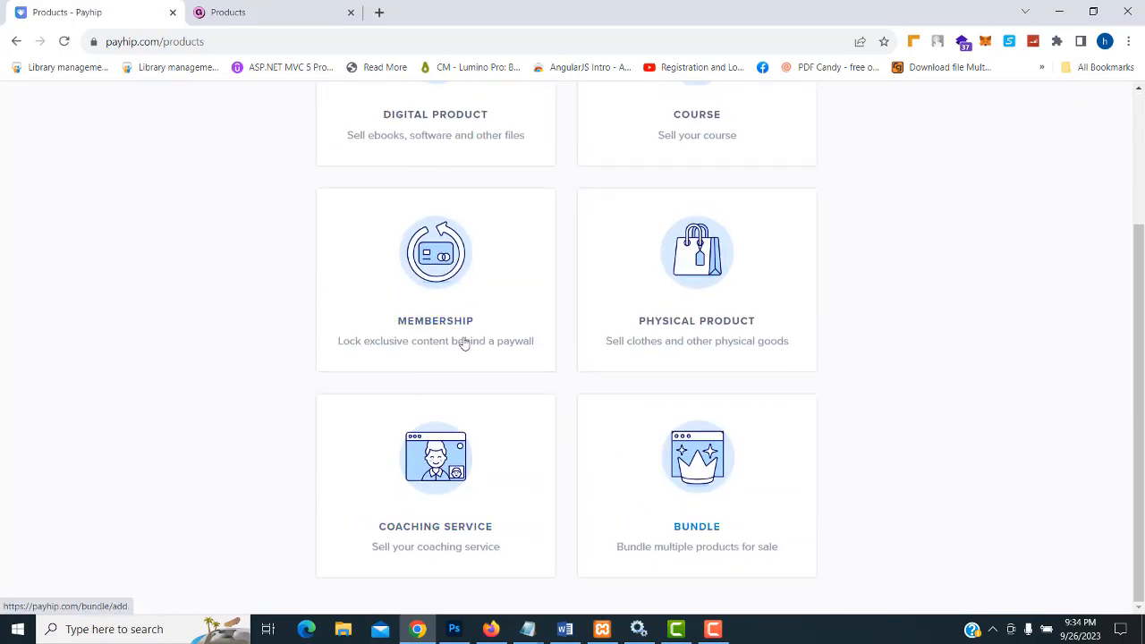
{"action": "scroll", "coordinate": [775, 294], "scroll_direction": "up", "scroll_amount": 3}
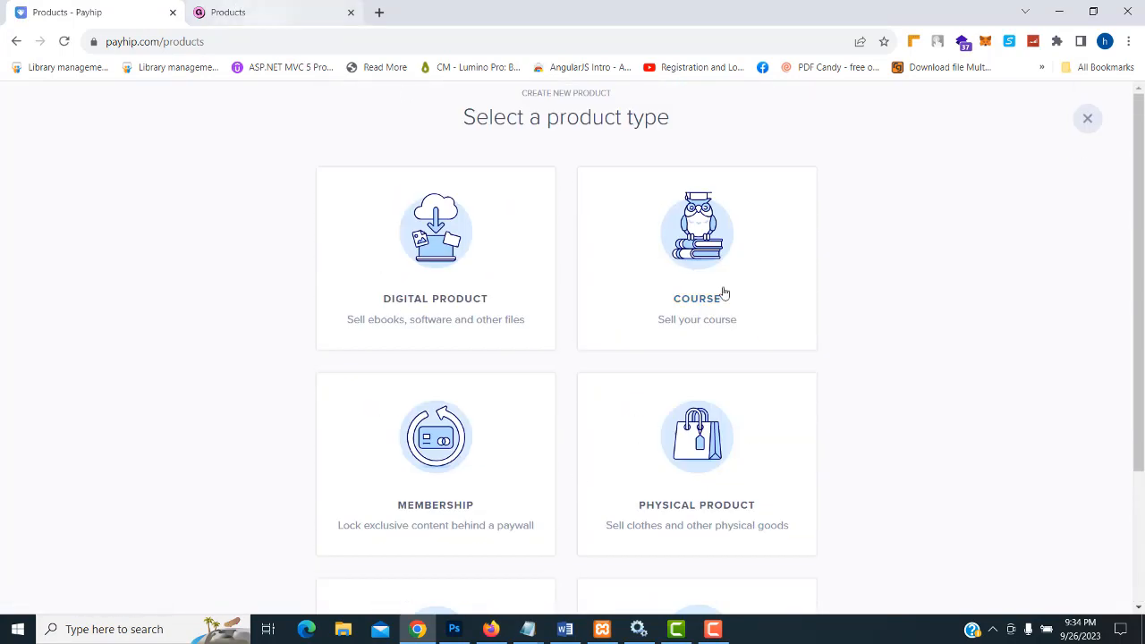
- Compare Gumroad's products list with Payhip's product type selection, finishing on the Gumroad products list
{"action": "left_click", "coordinate": [229, 8]}
{"action": "scroll", "coordinate": [803, 264], "scroll_direction": "up", "scroll_amount": 1}
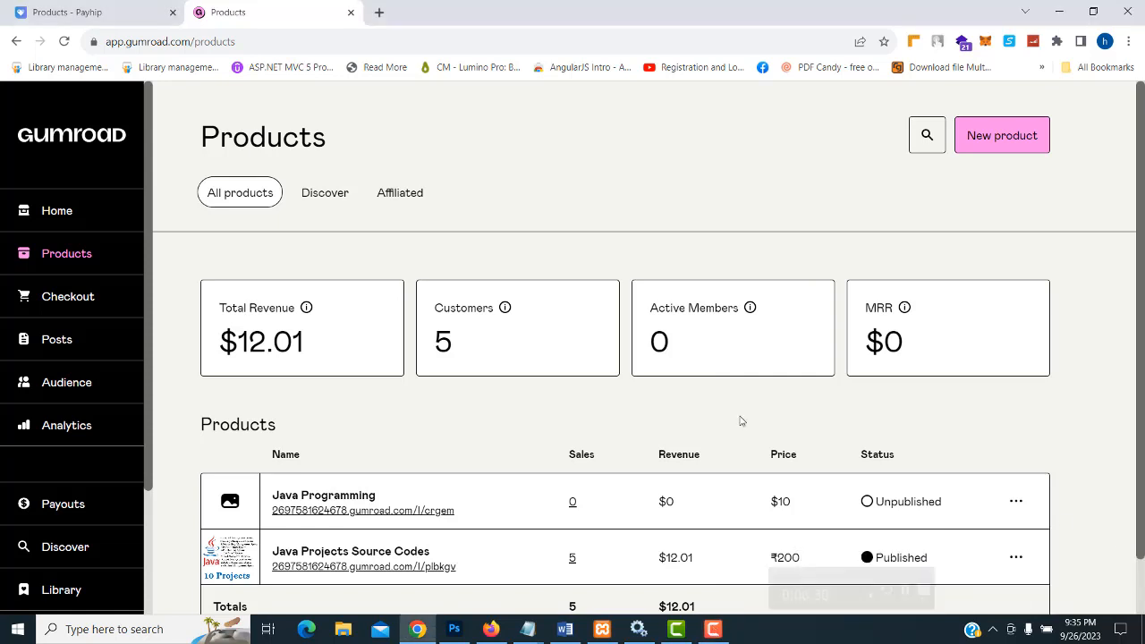
{"action": "left_click", "coordinate": [86, 11]}
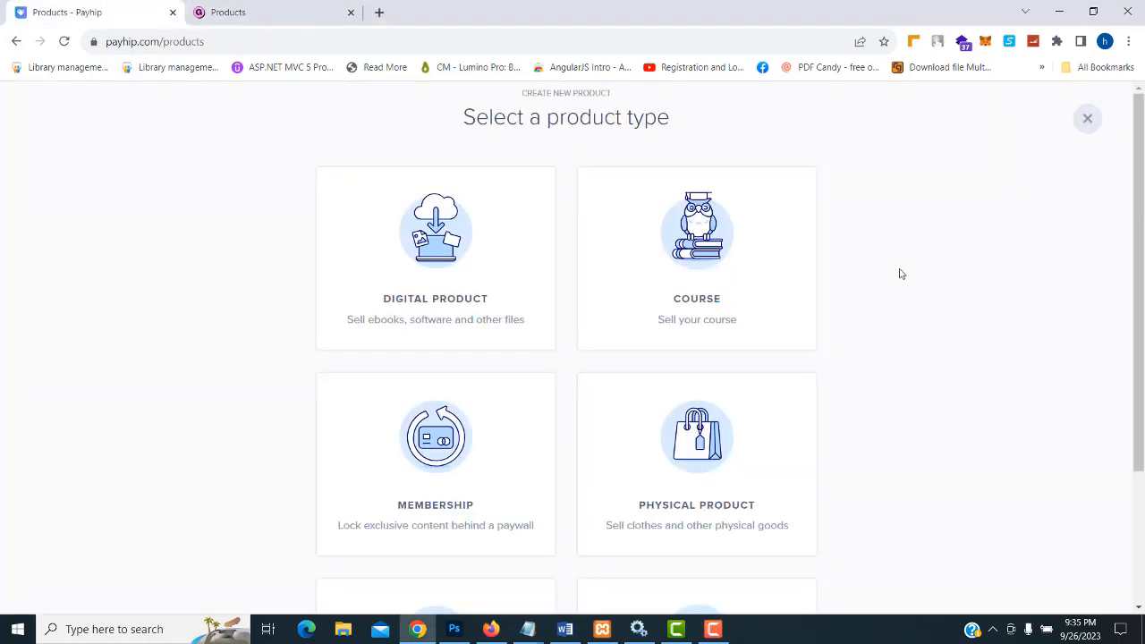
{"action": "left_click", "coordinate": [268, 11]}
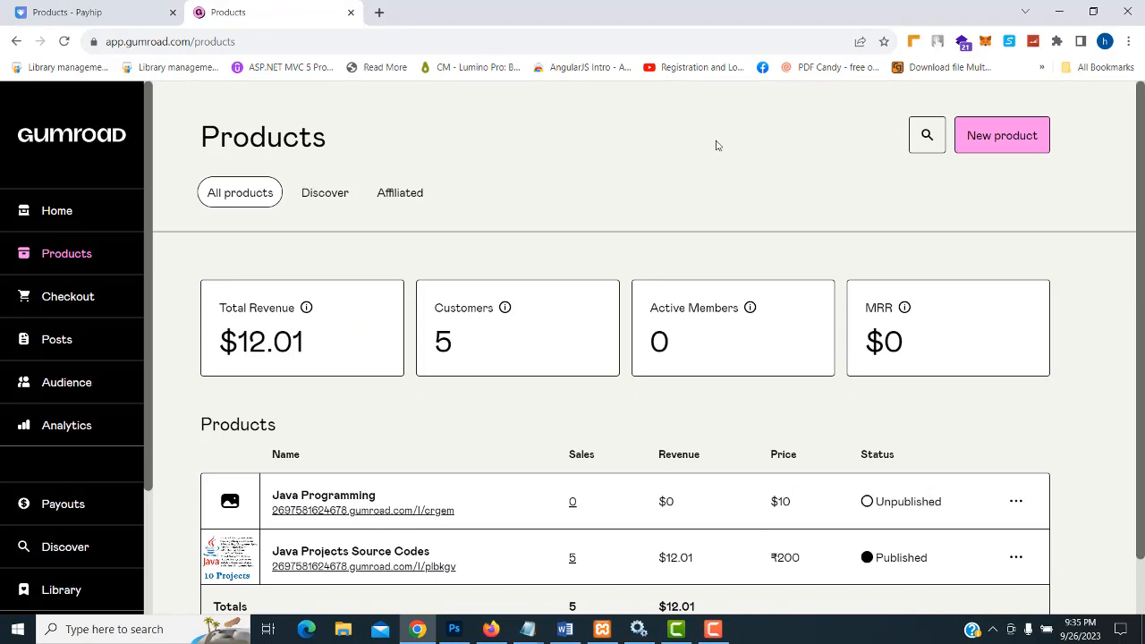
{"action": "scroll", "coordinate": [718, 148], "scroll_direction": "down", "scroll_amount": 1}
{"action": "scroll", "coordinate": [439, 214], "scroll_direction": "up", "scroll_amount": 1}
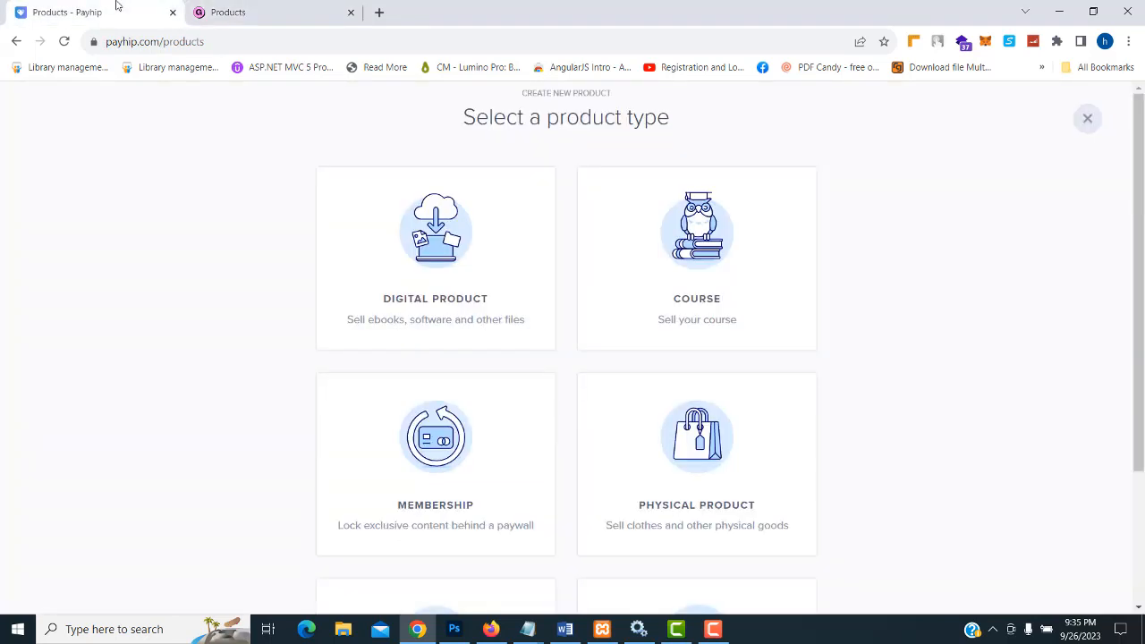
{"action": "left_click", "coordinate": [121, 11]}
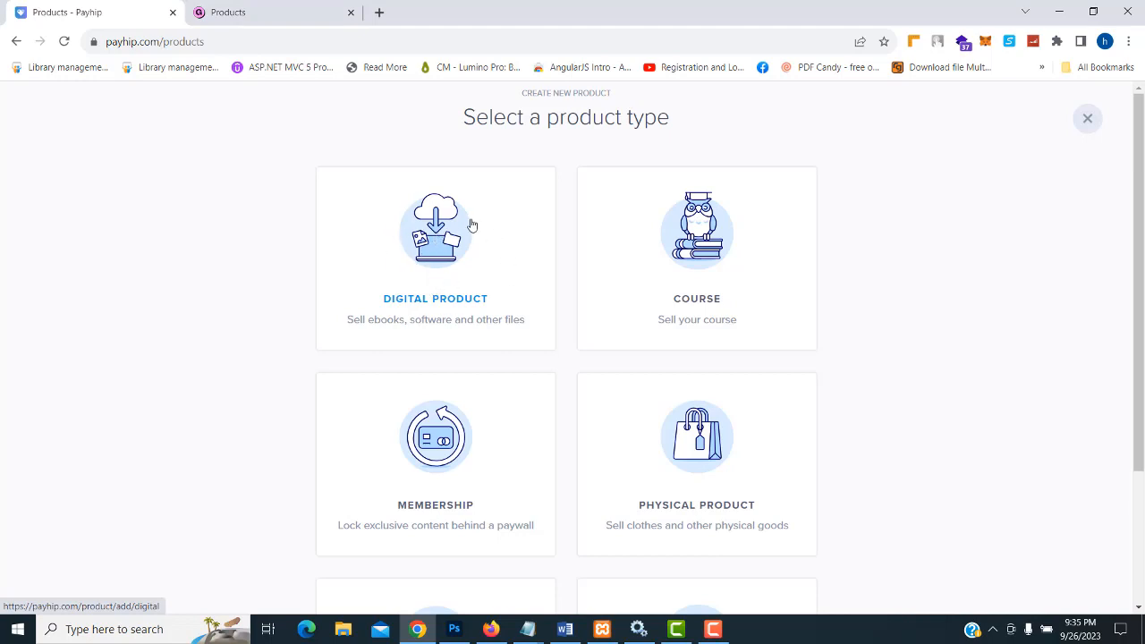
{"action": "left_click", "coordinate": [248, 9]}
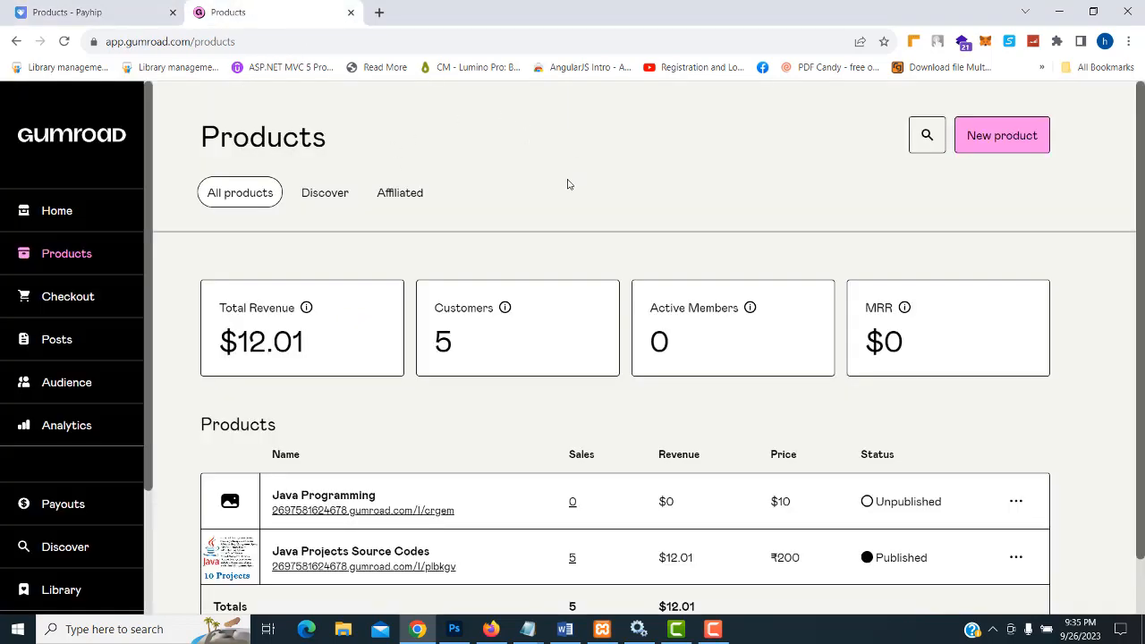
{"action": "scroll", "coordinate": [501, 191], "scroll_direction": "down", "scroll_amount": 1}
{"action": "scroll", "coordinate": [439, 197], "scroll_direction": "up", "scroll_amount": 1}
{"action": "left_click", "coordinate": [713, 629]}
{"action": "left_click", "coordinate": [1117, 535]}
{"action": "scroll", "coordinate": [877, 296], "scroll_direction": "down", "scroll_amount": 1}
{"action": "scroll", "coordinate": [1066, 325], "scroll_direction": "up", "scroll_amount": 1}
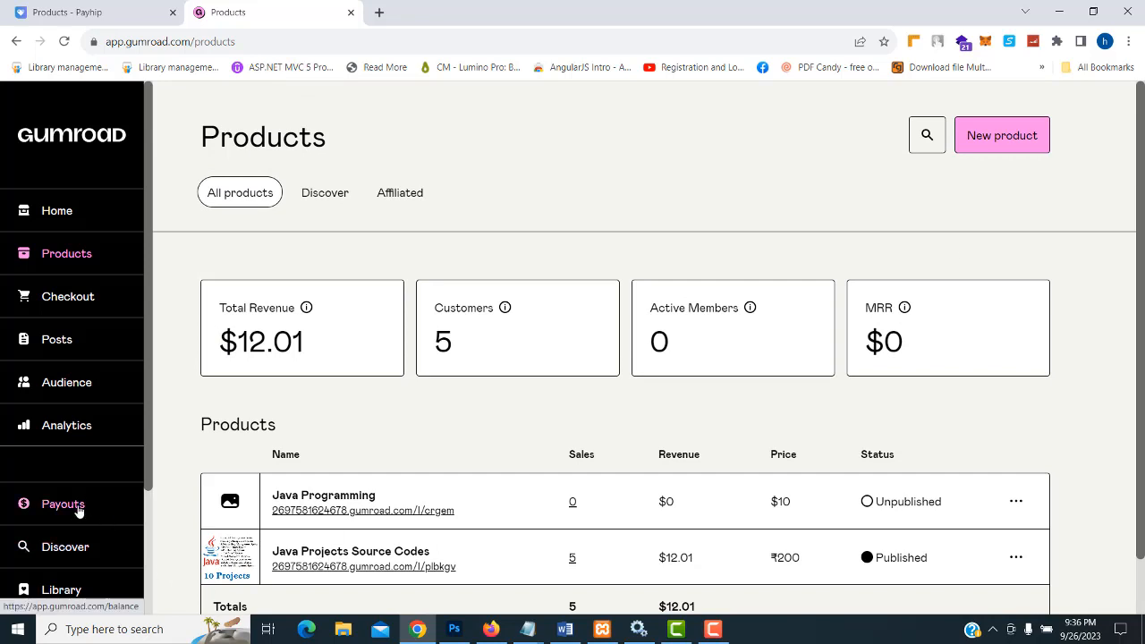
- Open the Gumroad Payouts page and review the balance, earnings and payouts by product
{"action": "scroll", "coordinate": [79, 509], "scroll_direction": "down", "scroll_amount": 1}
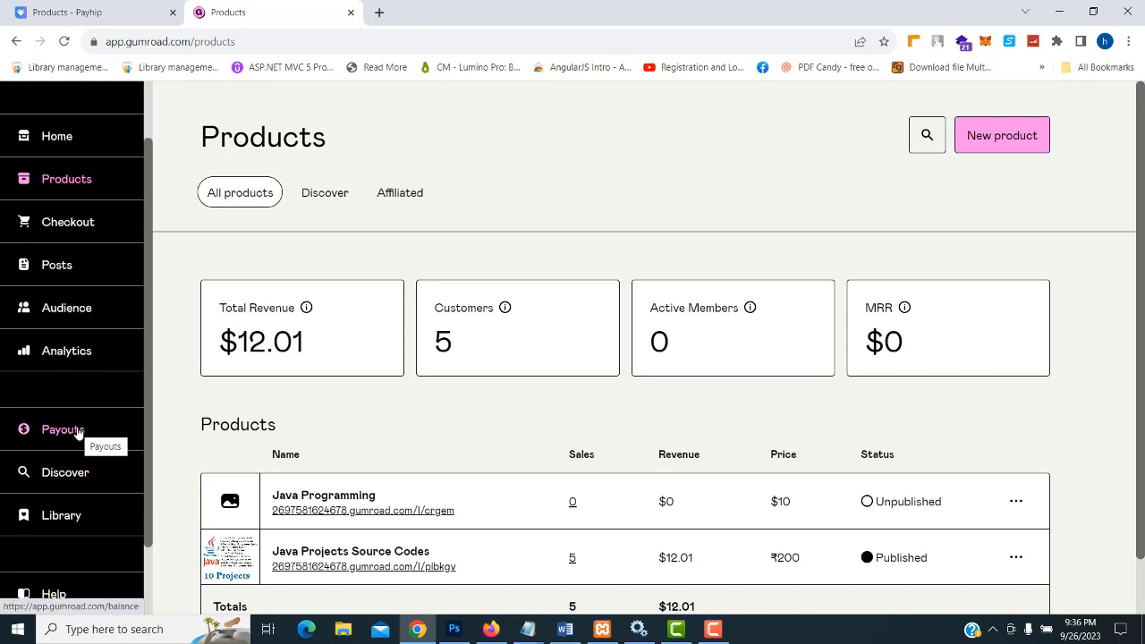
{"action": "left_click", "coordinate": [79, 431]}
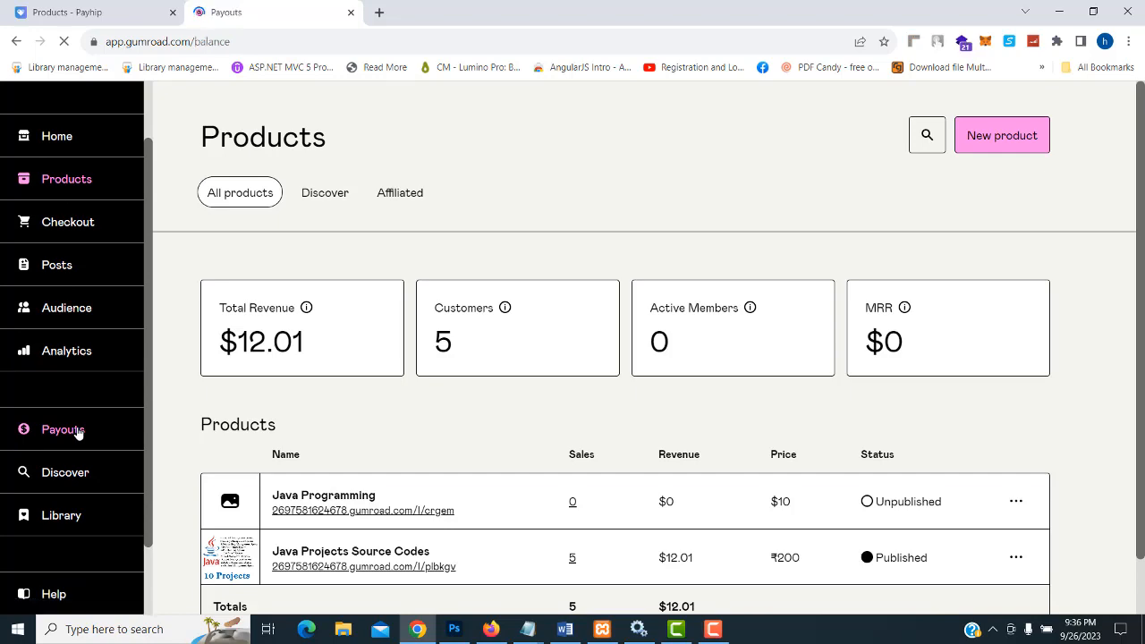
{"action": "scroll", "coordinate": [754, 348], "scroll_direction": "down", "scroll_amount": 3}
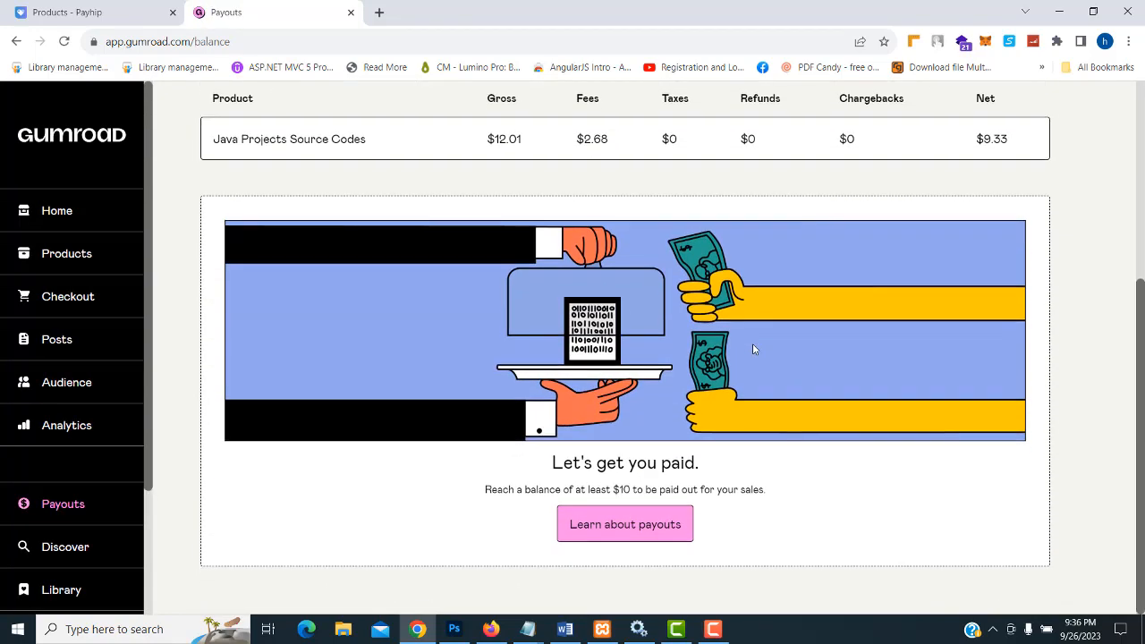
{"action": "scroll", "coordinate": [663, 420], "scroll_direction": "up", "scroll_amount": 3}
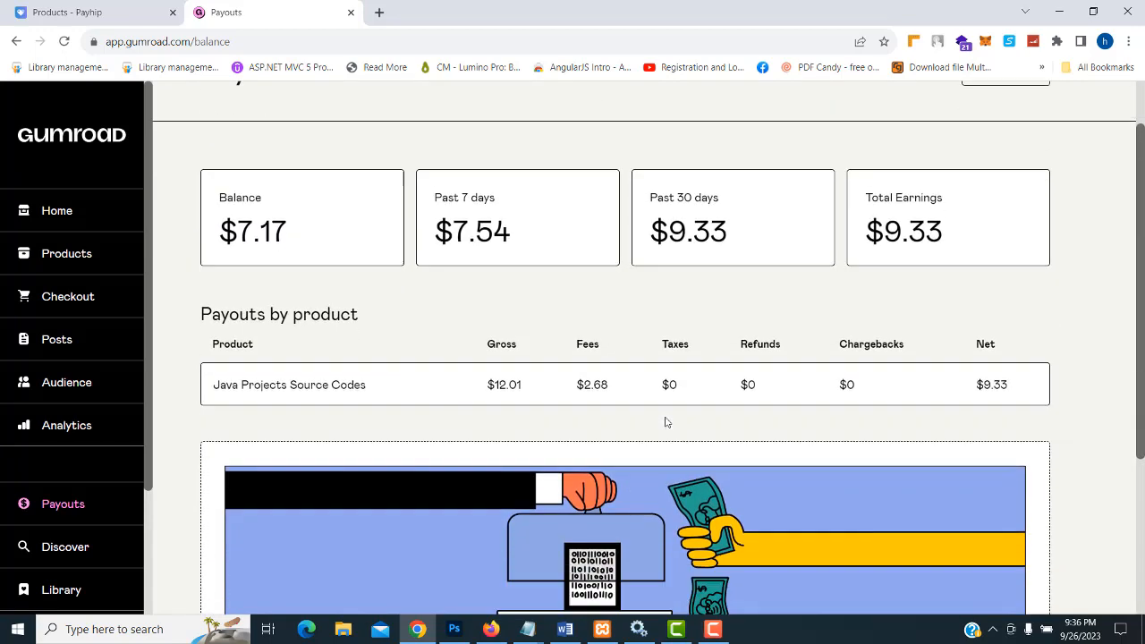
- Open the payout settings from the Payouts page
{"action": "scroll", "coordinate": [666, 422], "scroll_direction": "down", "scroll_amount": 3}
{"action": "scroll", "coordinate": [685, 418], "scroll_direction": "up", "scroll_amount": 4}
{"action": "left_click", "coordinate": [1008, 140]}
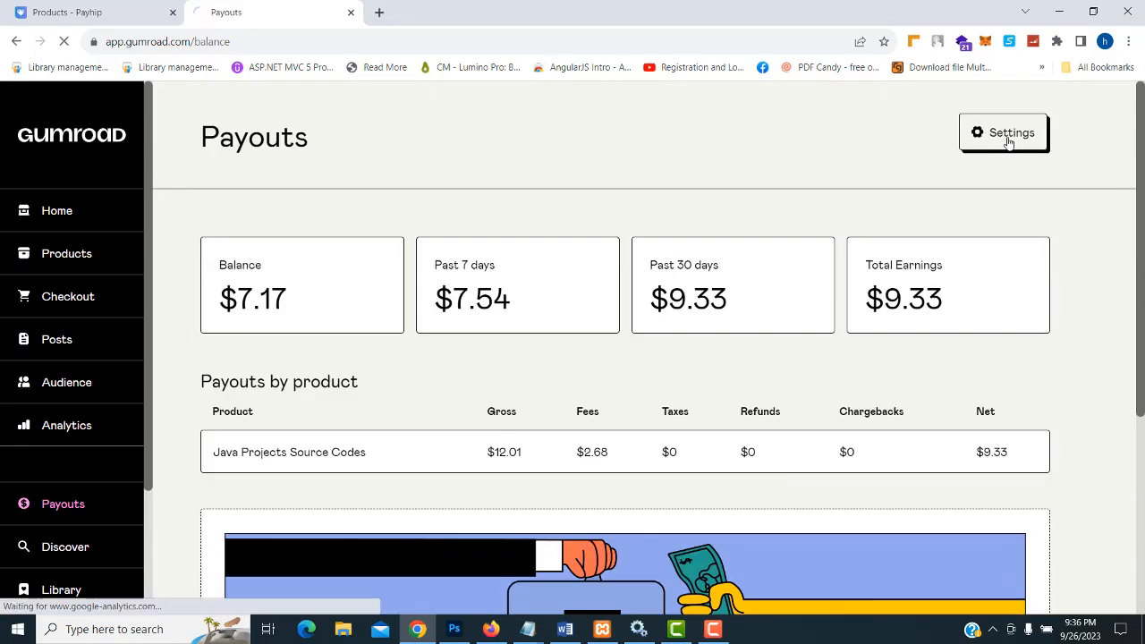